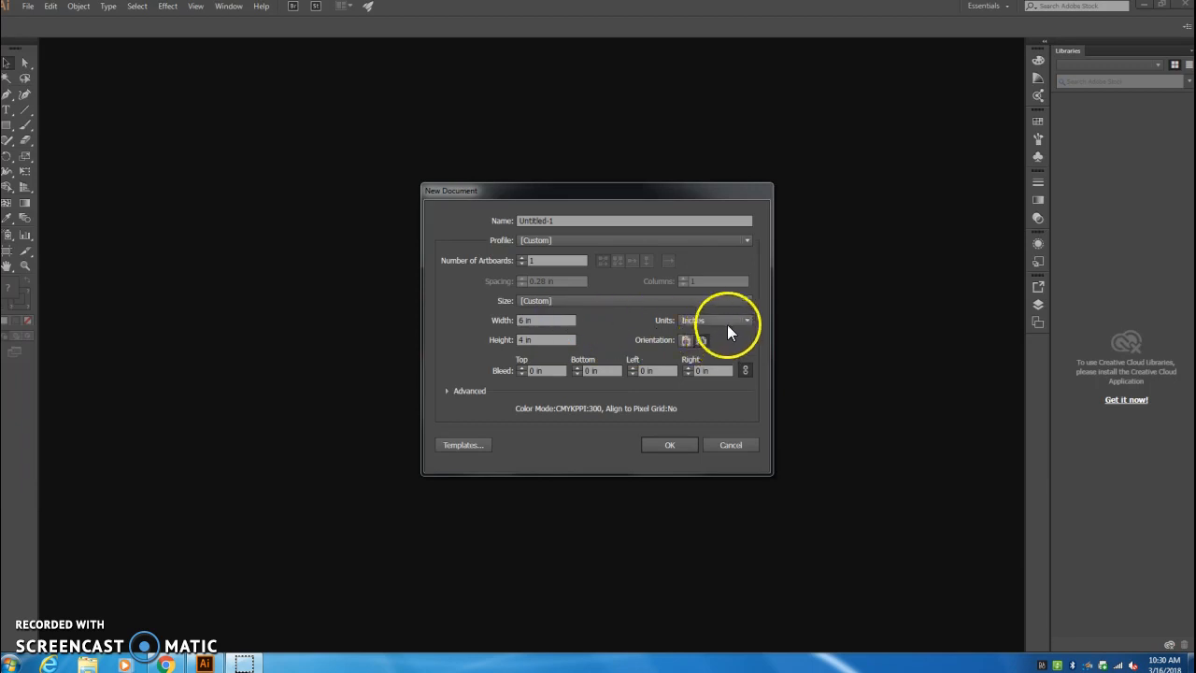
Set the new document's width to 24 in and its height to 16 in
left_click_drag(551, 320, 431, 322)
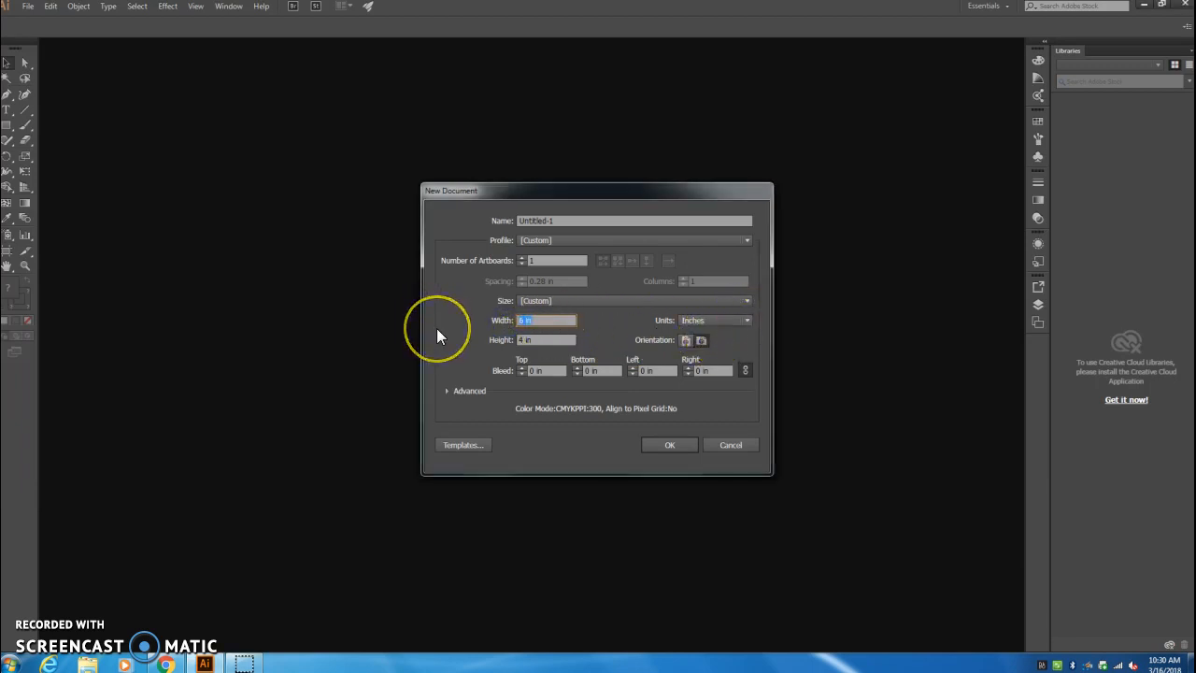
type("24")
left_click(536, 336)
left_click_drag(536, 337, 506, 341)
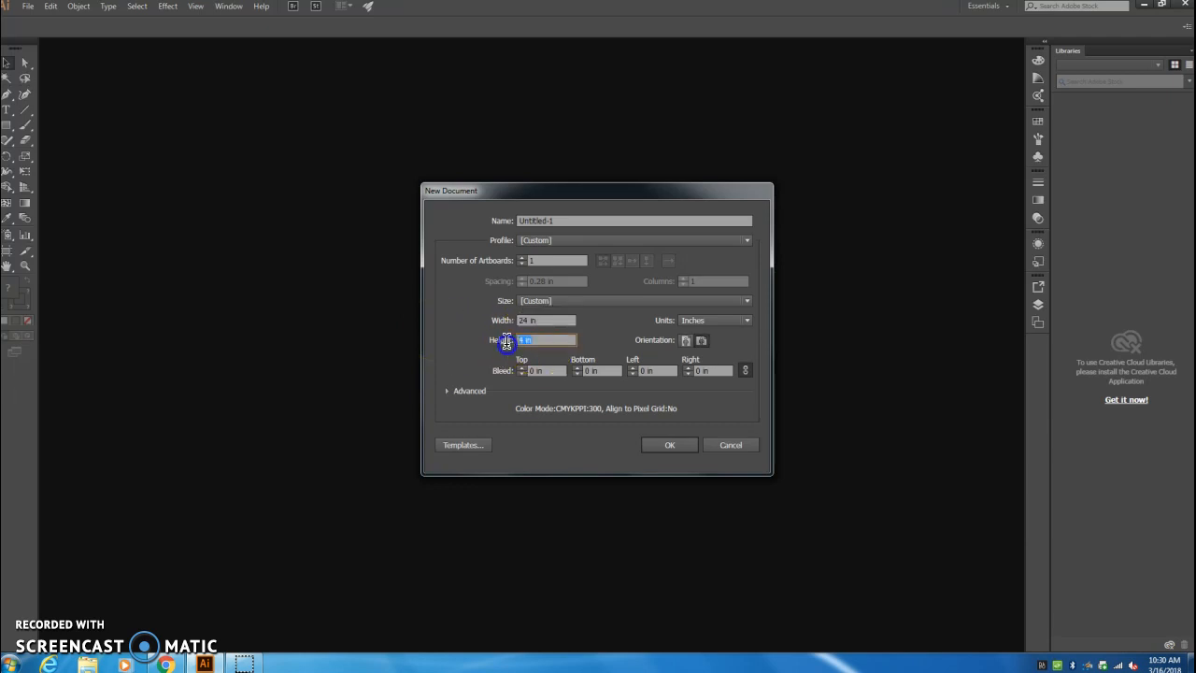
type("16")
double_click(534, 340)
Name the document with the surname followed by "_Building" and create it
left_click(557, 222)
left_click_drag(508, 222, 569, 215)
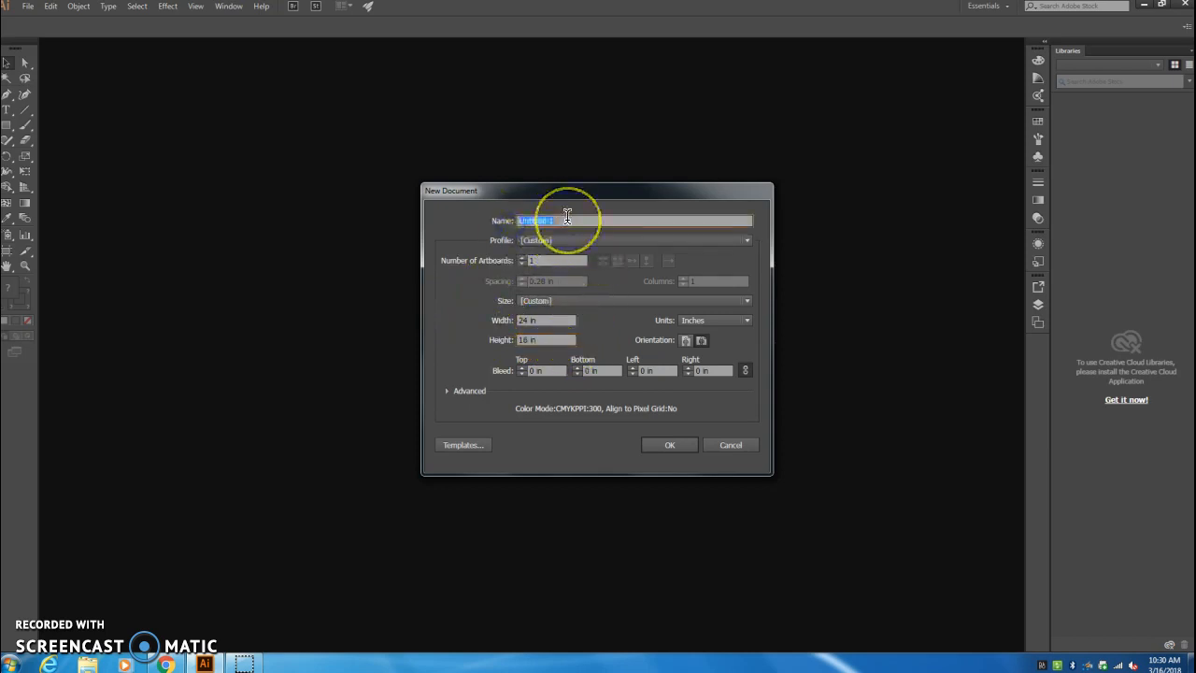
type("Schlegel")
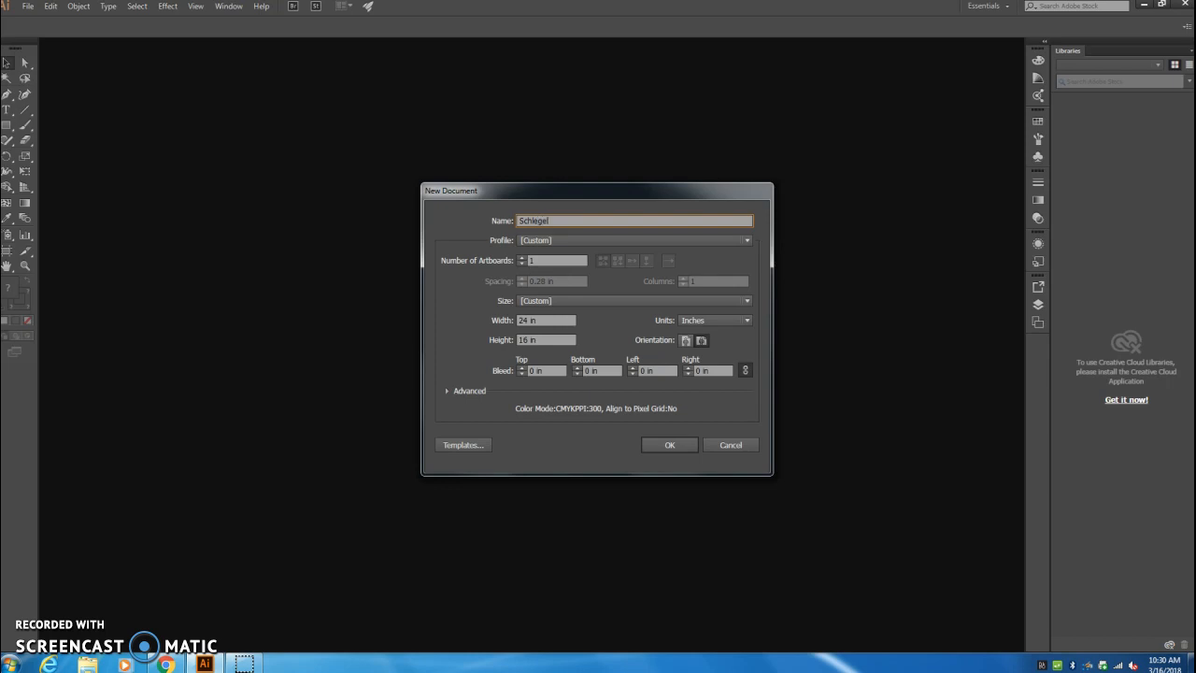
type("_Building")
left_click(667, 446)
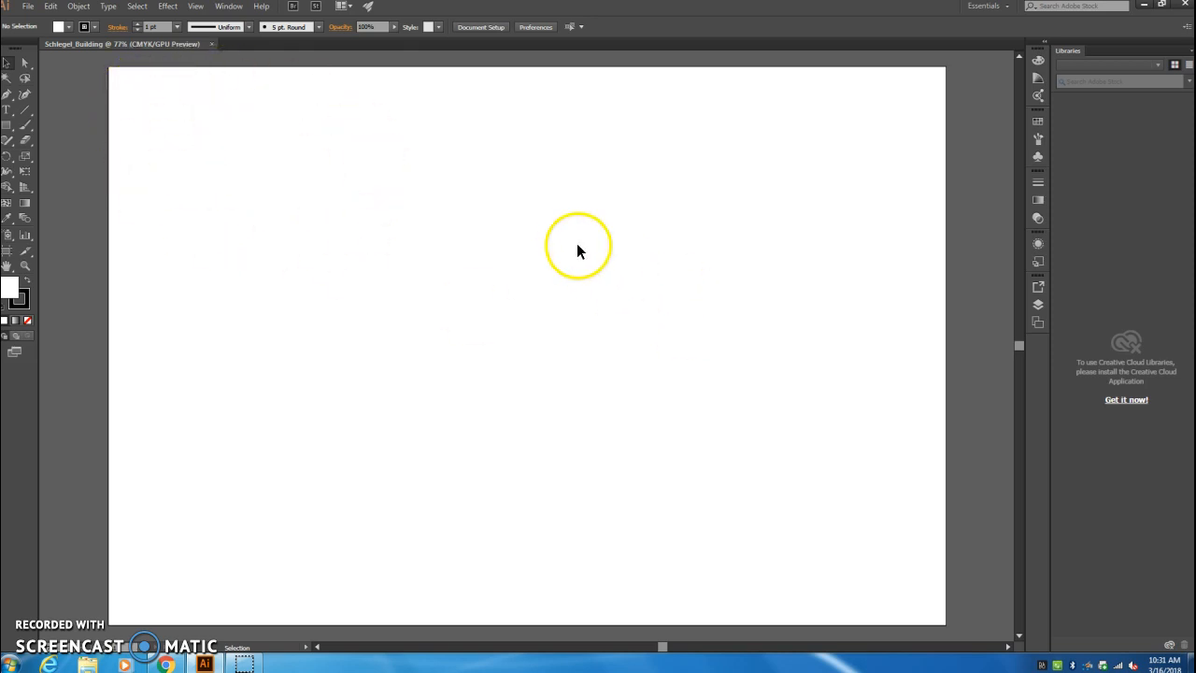
Draw a rectangle about 7.16 by 2.85 in near the artboard's upper-left corner and set its width to 7 in
left_click(9, 127)
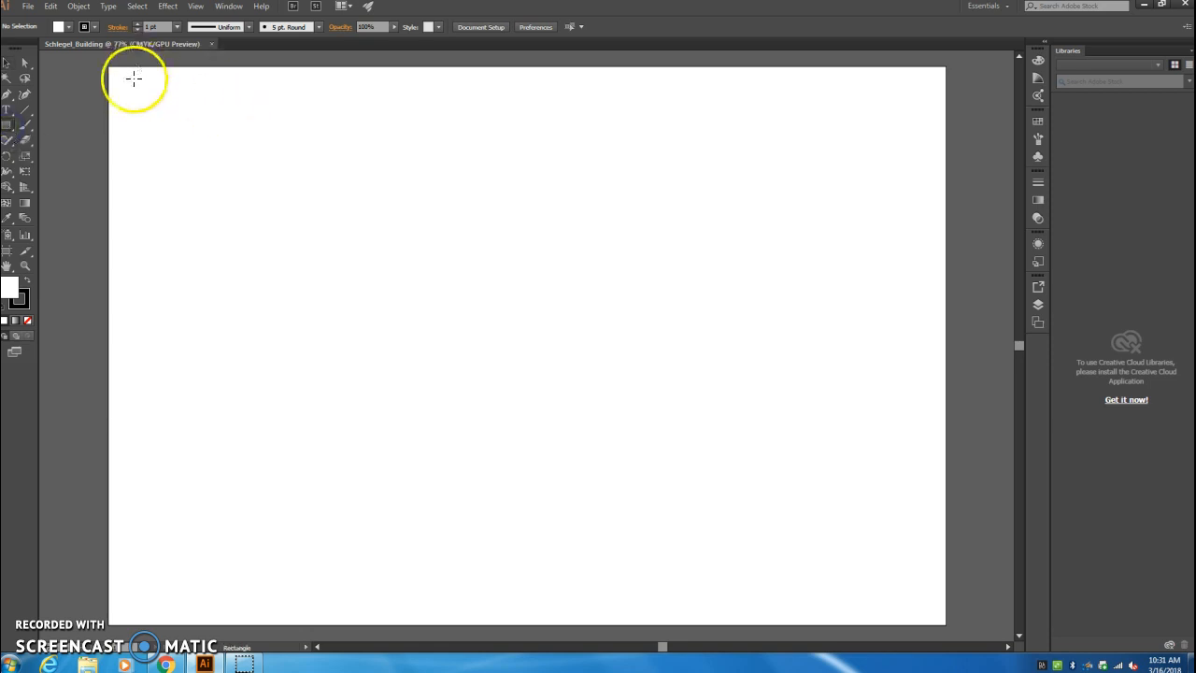
left_click_drag(126, 81, 376, 181)
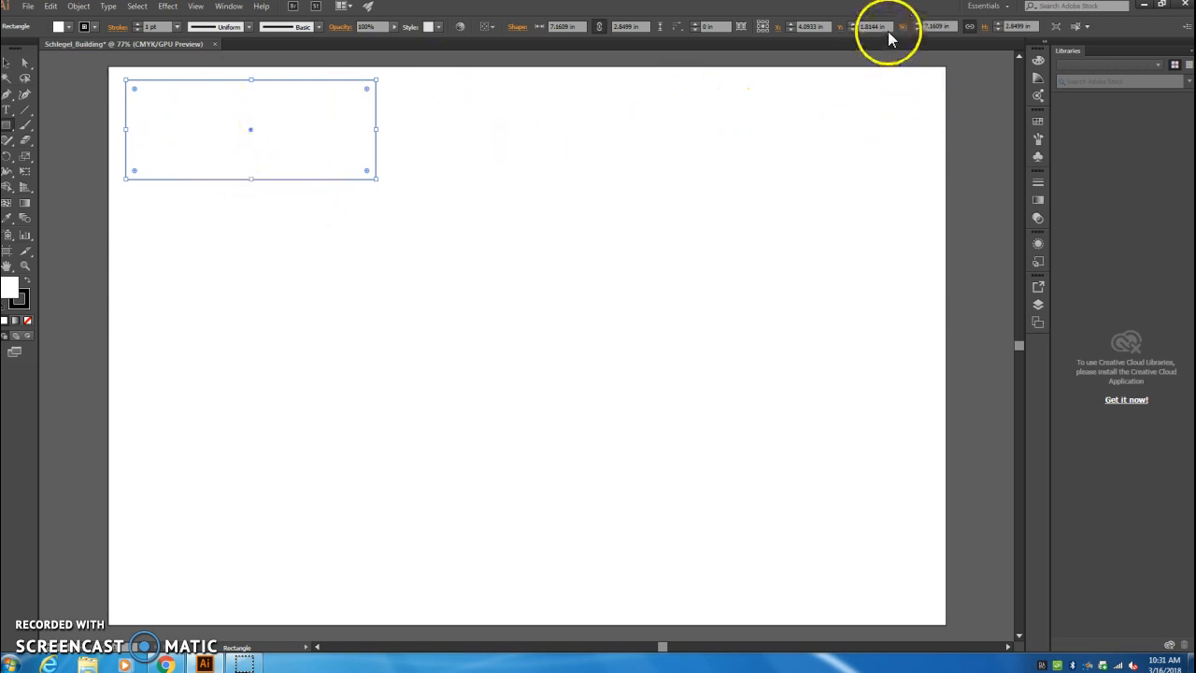
left_click(953, 26)
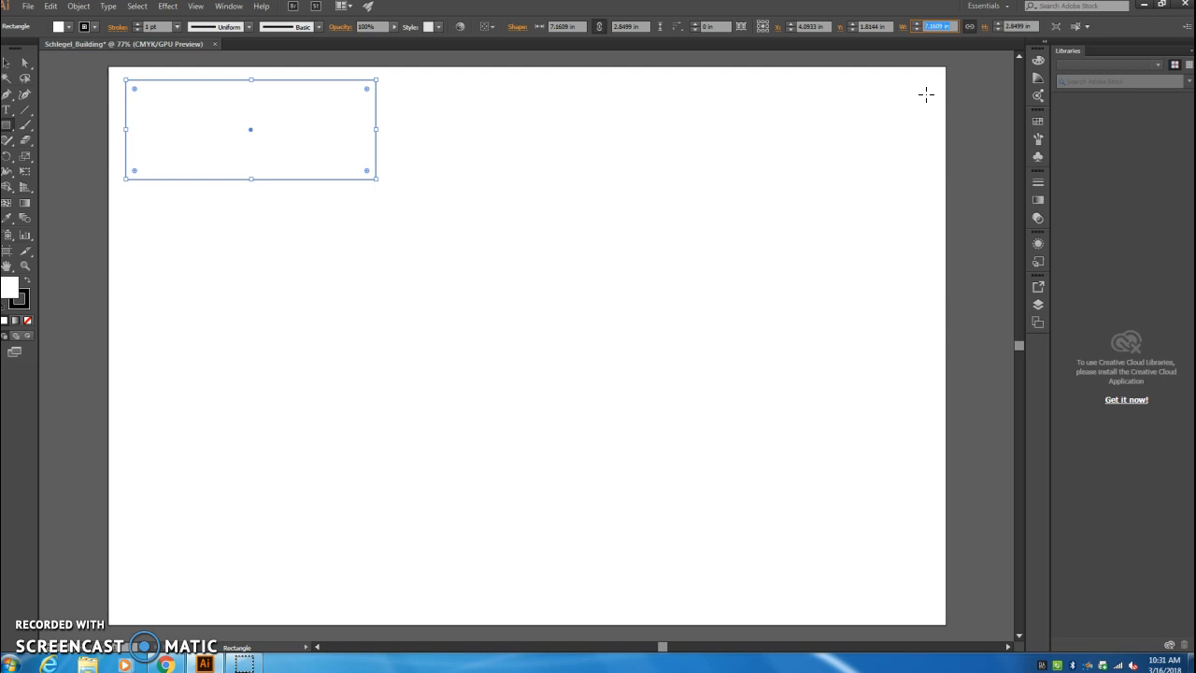
type("7")
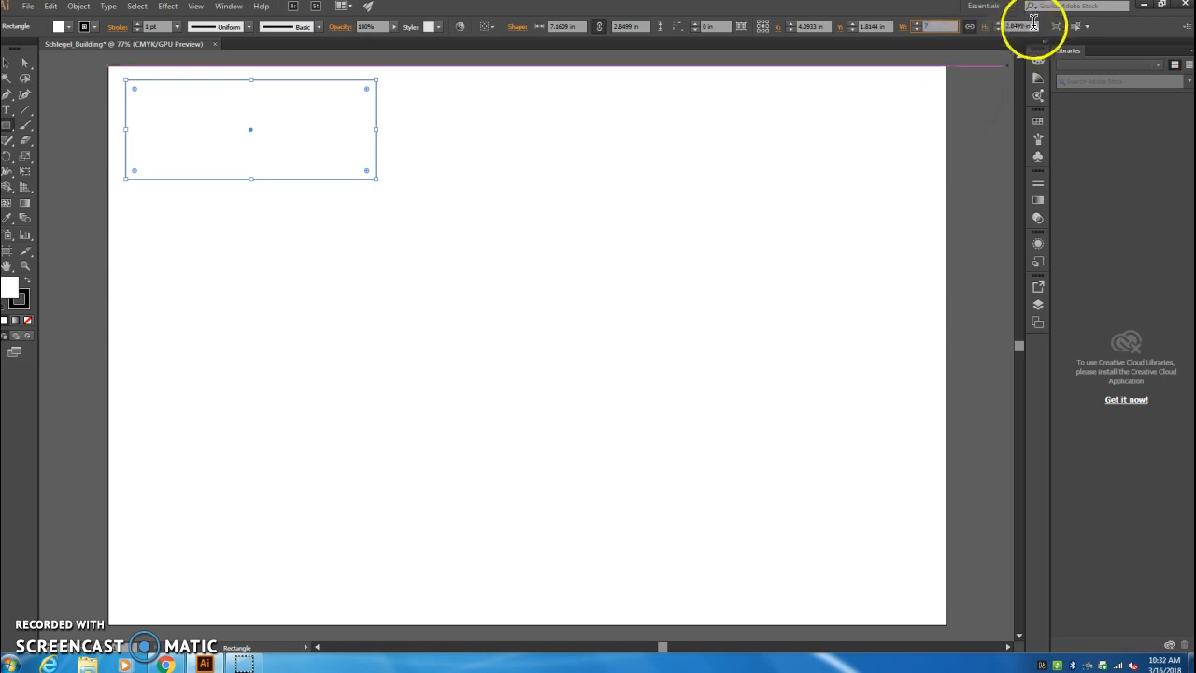
key("Tab")
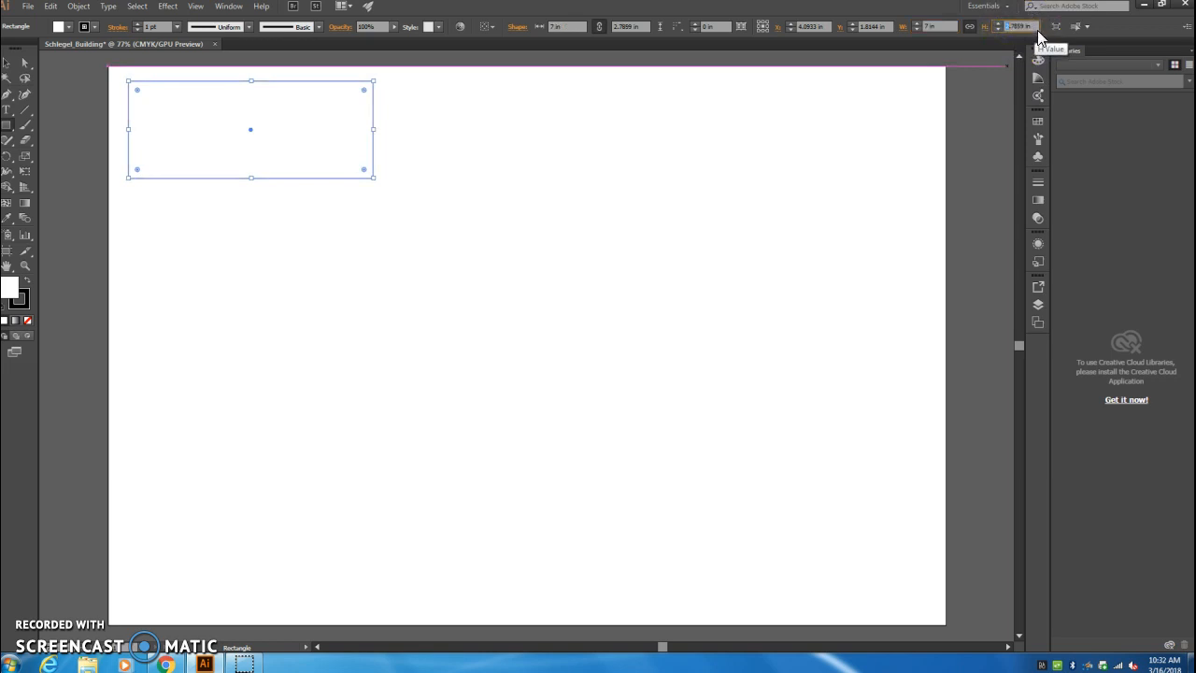
Set the rectangle's height to 8 in with proportions linked and move the enlarged shape fully onto the artboard
left_click_drag(1026, 26, 999, 34)
type("8")
key("Return")
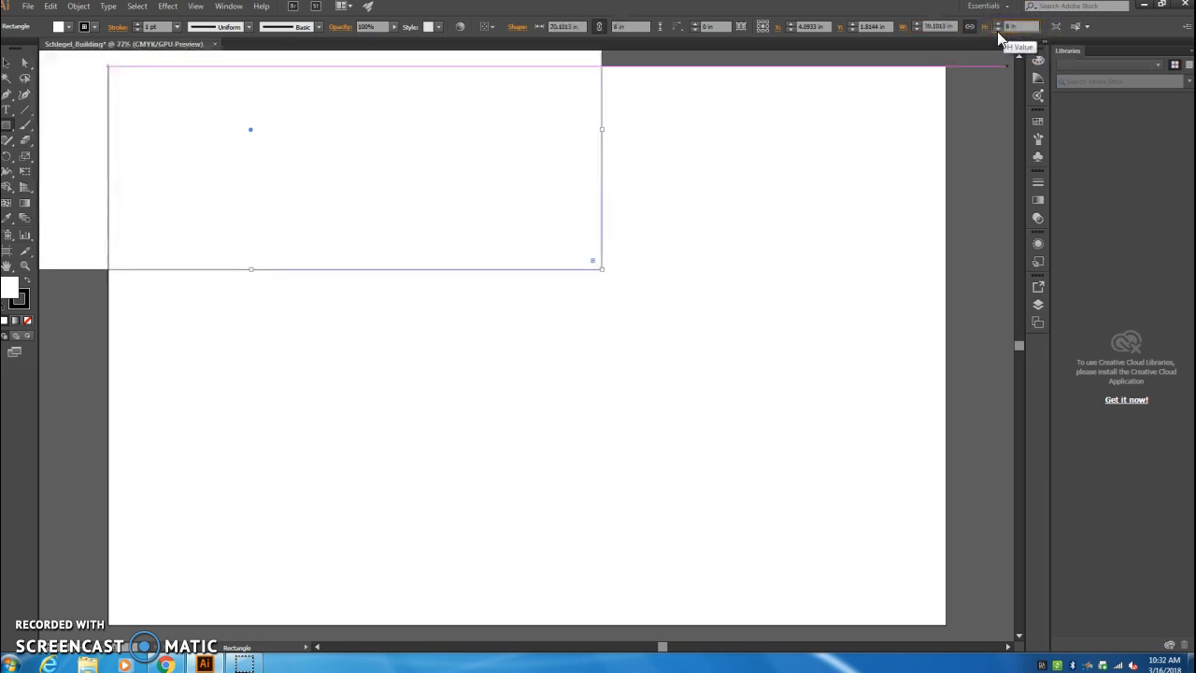
left_click(8, 62)
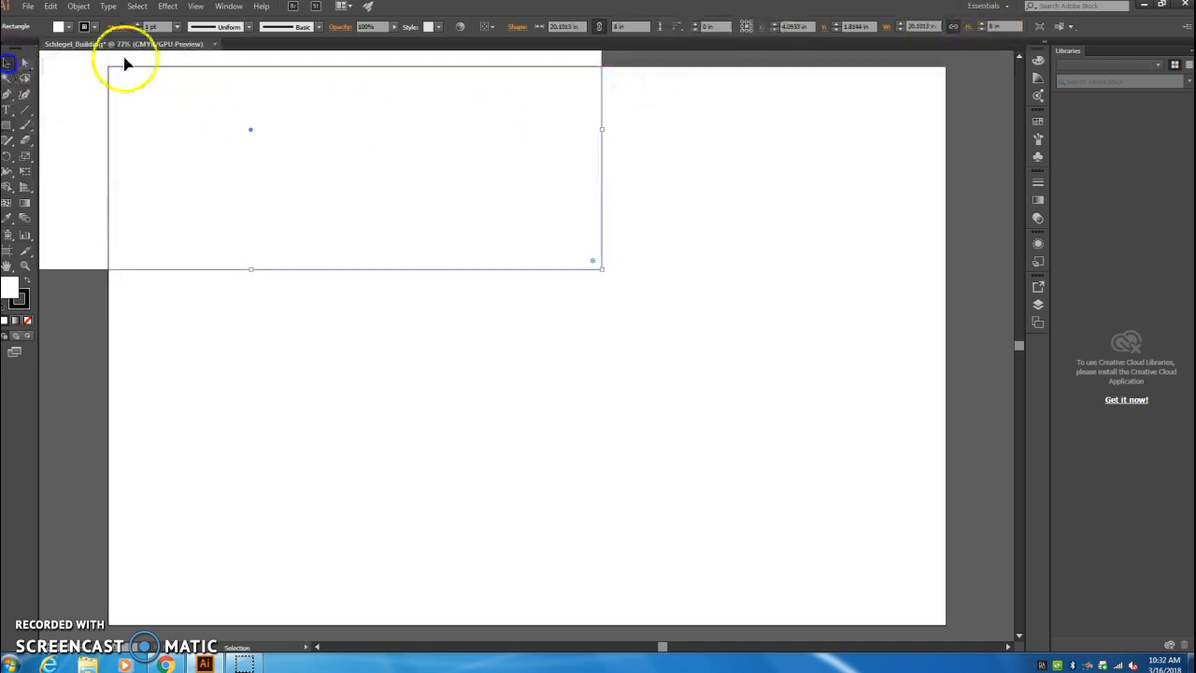
left_click_drag(228, 66, 438, 144)
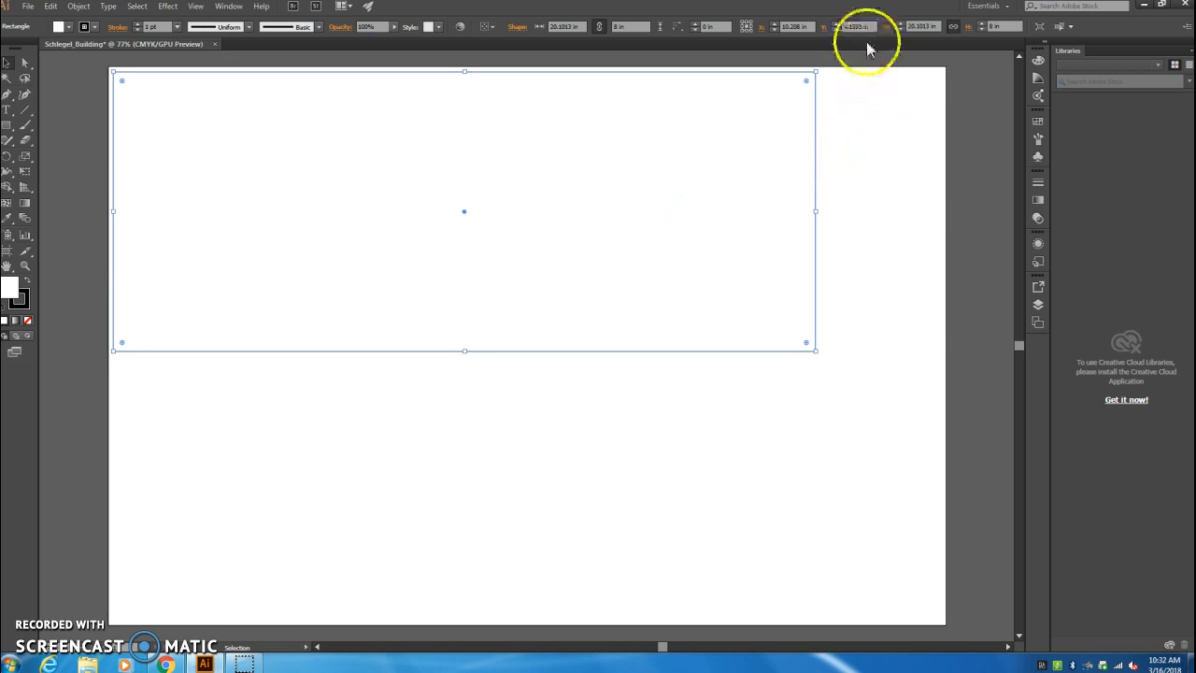
Unlink the rectangle's proportions, set its width to 7 in, and move it to the artboard's upper-left corner
left_click(952, 27)
double_click(934, 26)
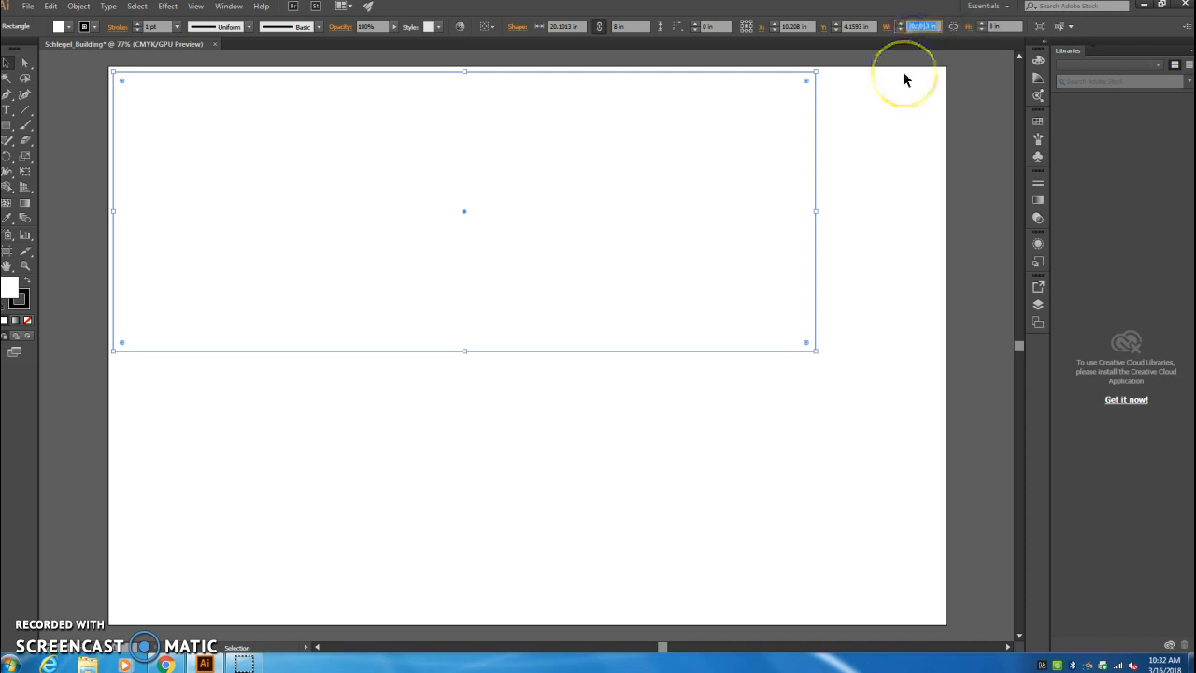
type("7")
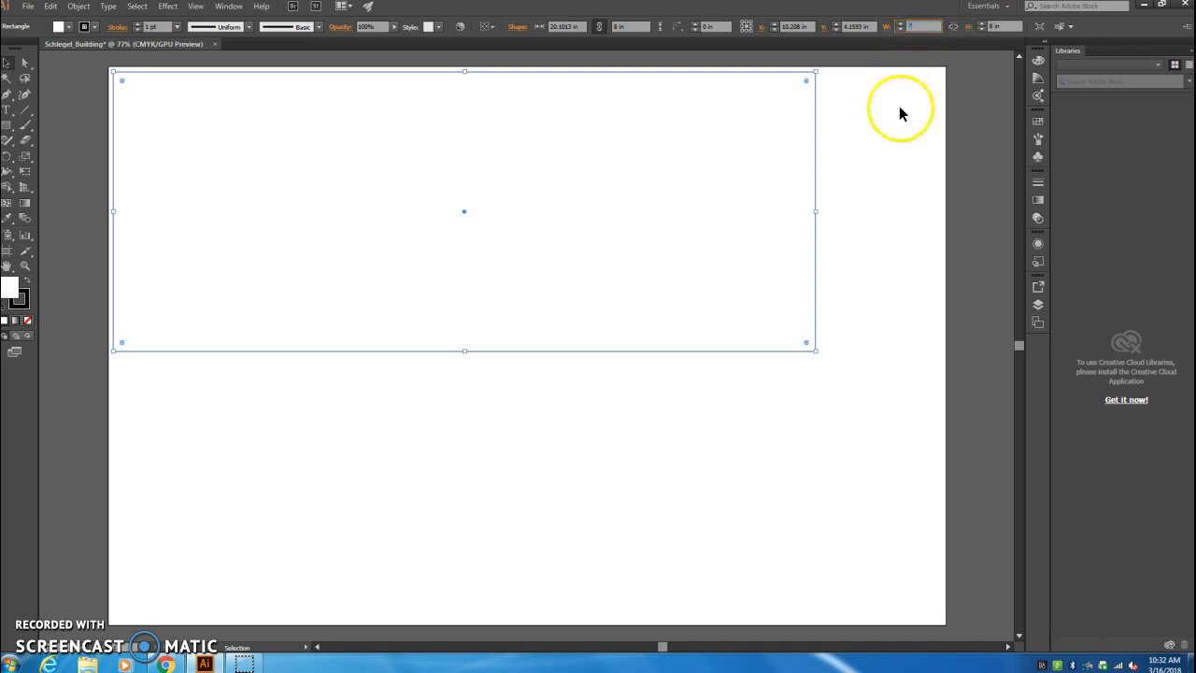
key("Return")
left_click_drag(473, 117, 253, 126)
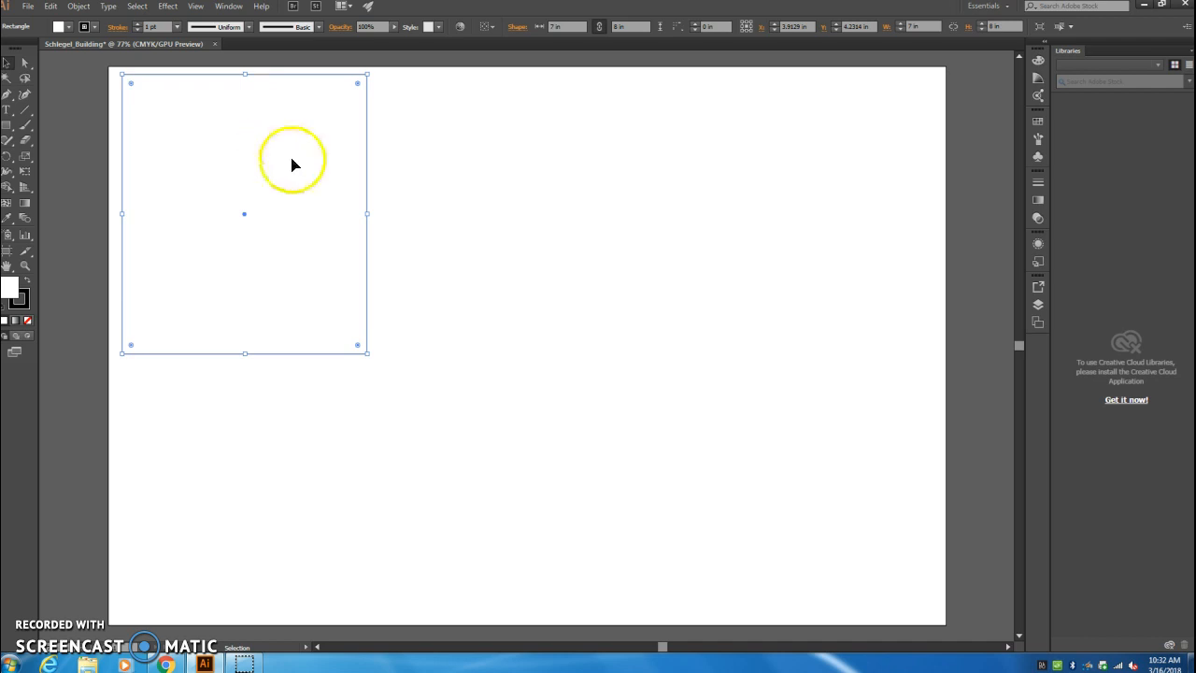
Give the rectangle a CMYK Yellow stroke with a weight of 0.25 pt
left_click(84, 28)
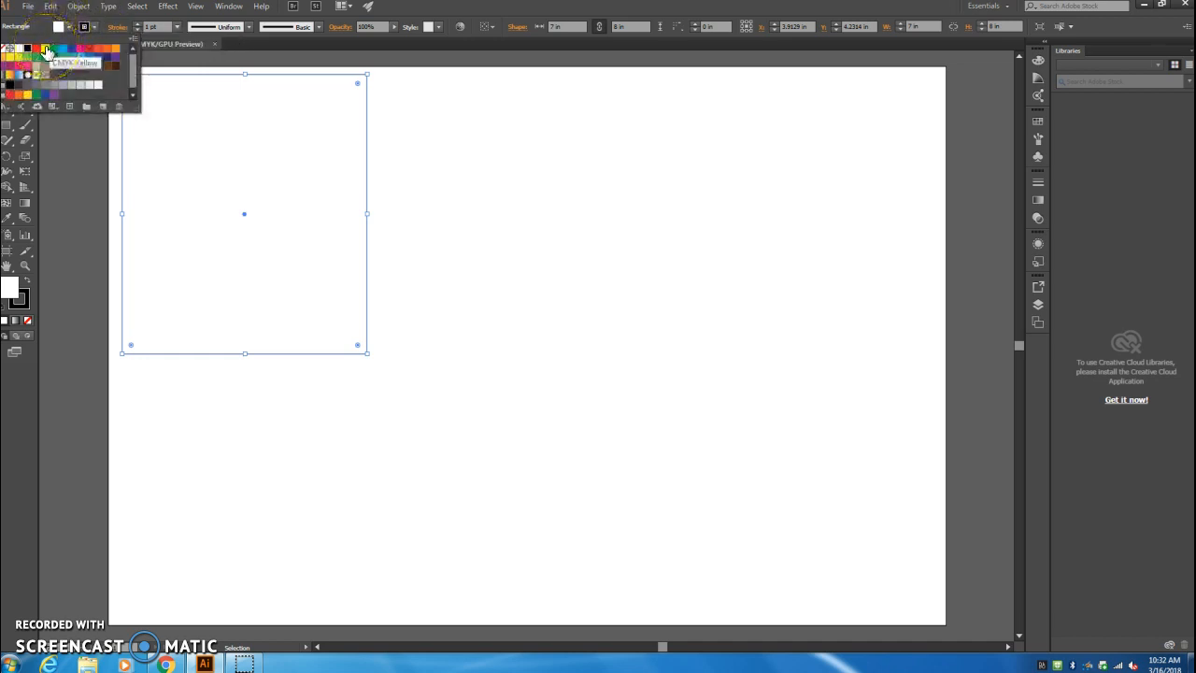
left_click(46, 51)
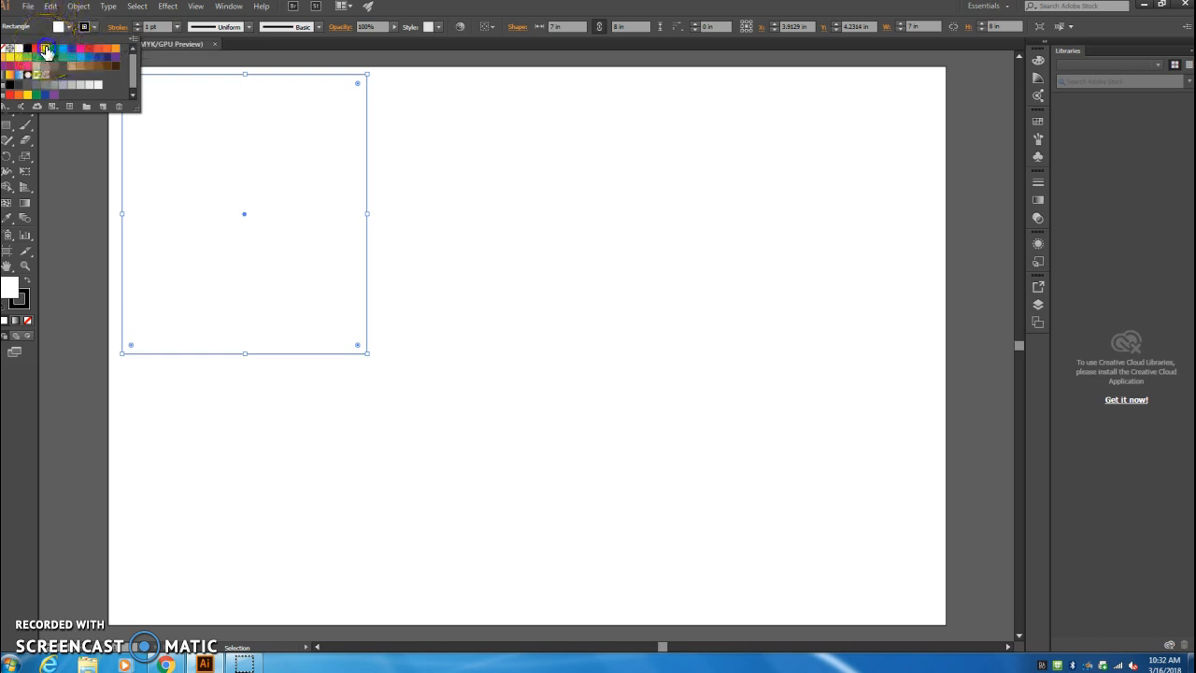
left_click(177, 28)
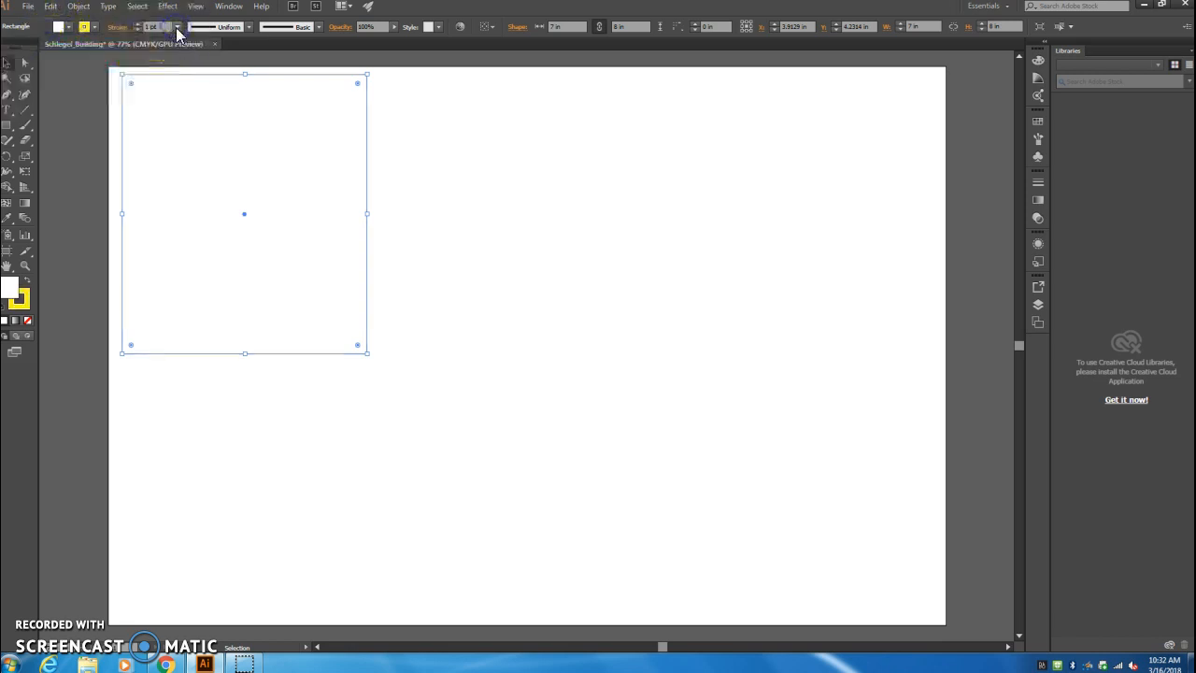
left_click(177, 28)
left_click(186, 44)
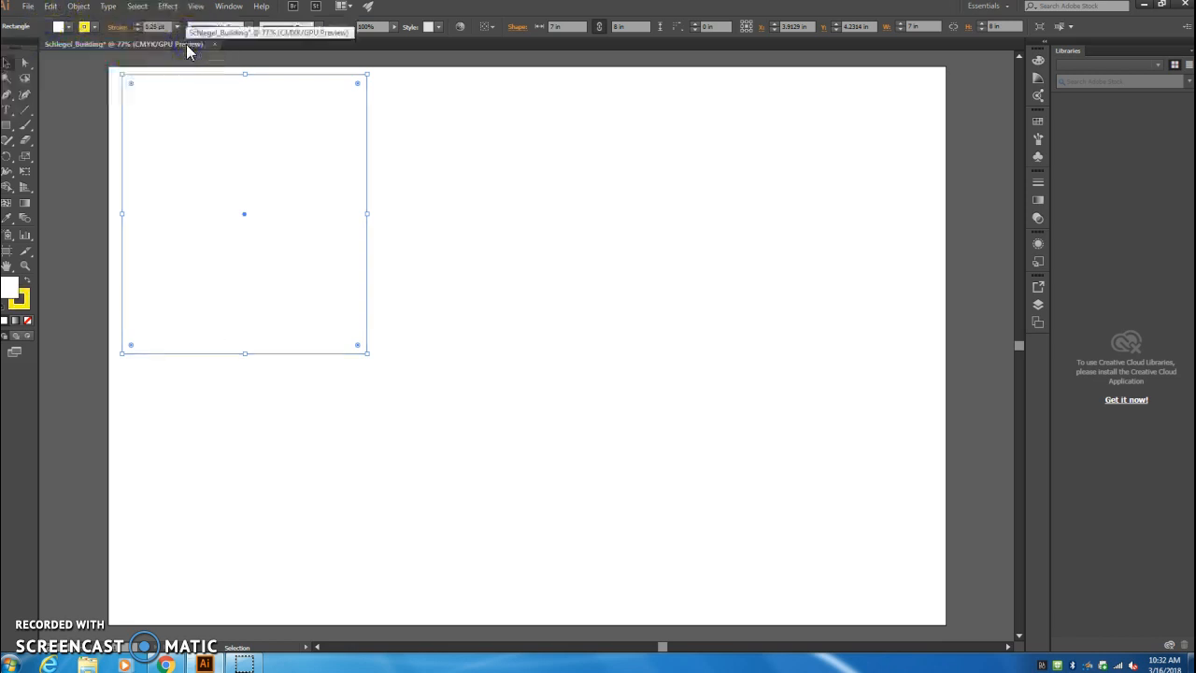
Copy and paste the rectangle, placing the duplicate just right of the original with their top edges aligned
right_click(193, 133)
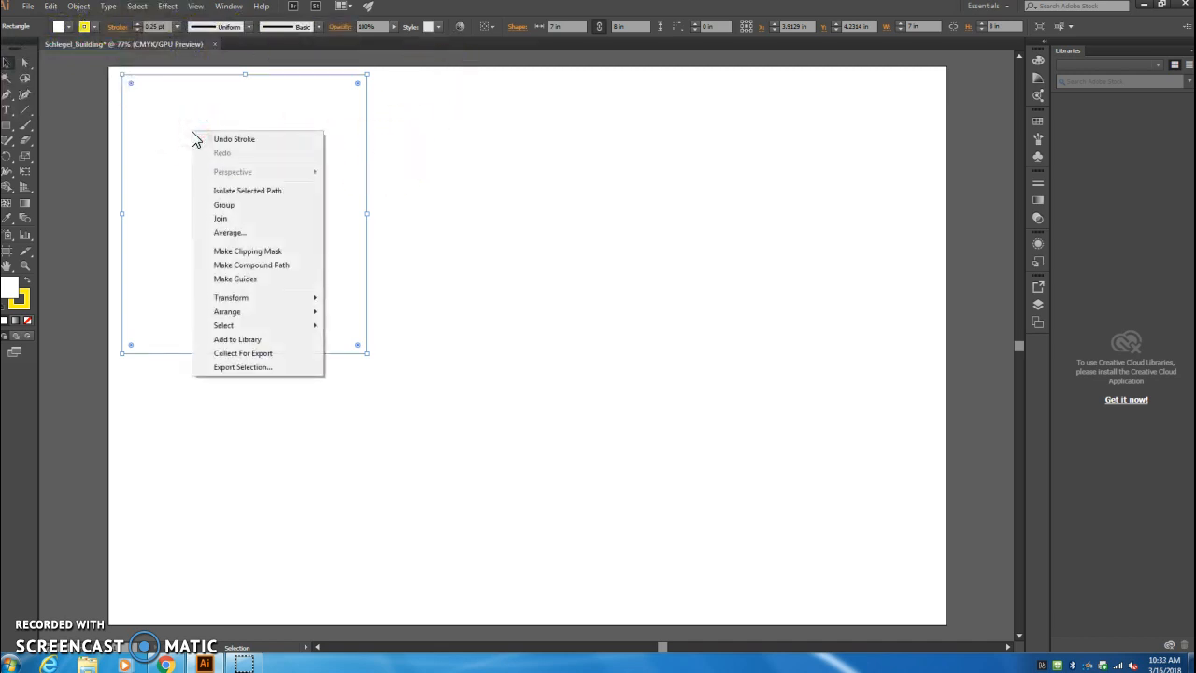
left_click(186, 84)
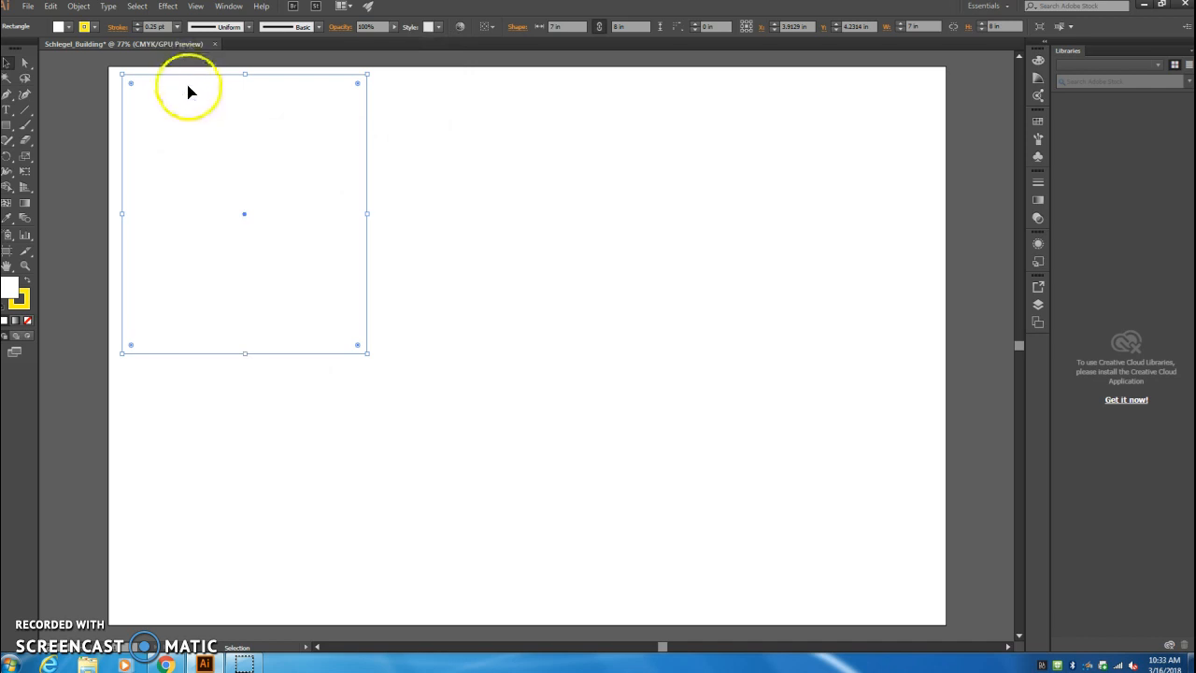
left_click(50, 6)
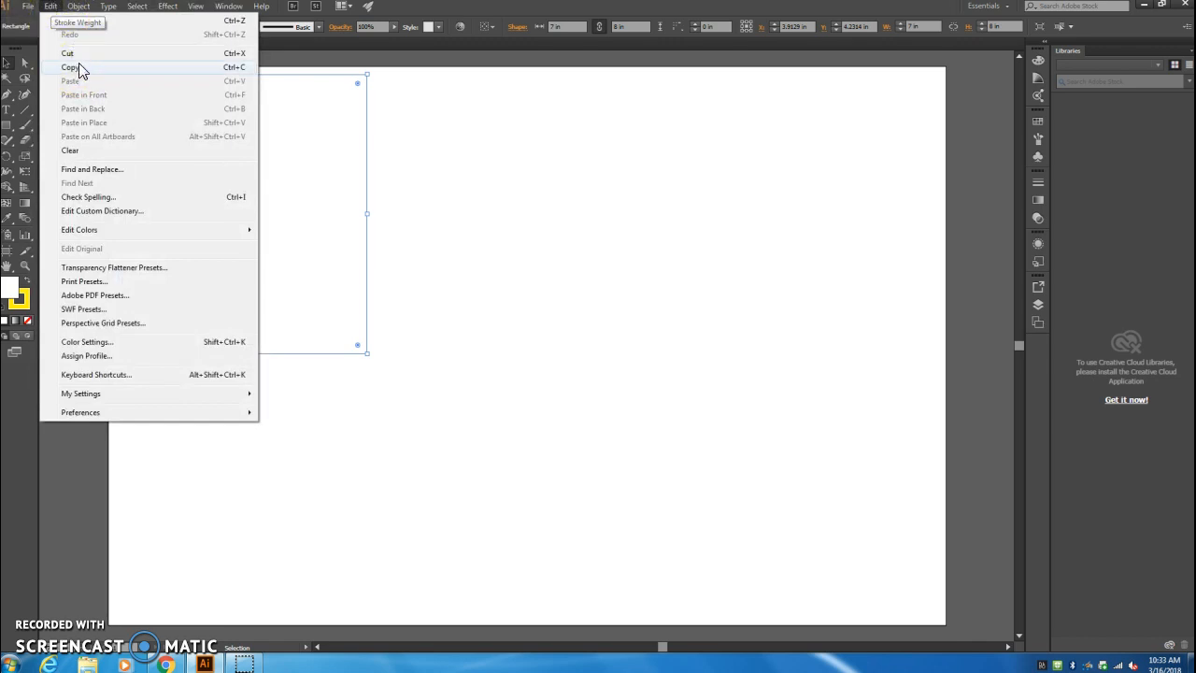
left_click(79, 68)
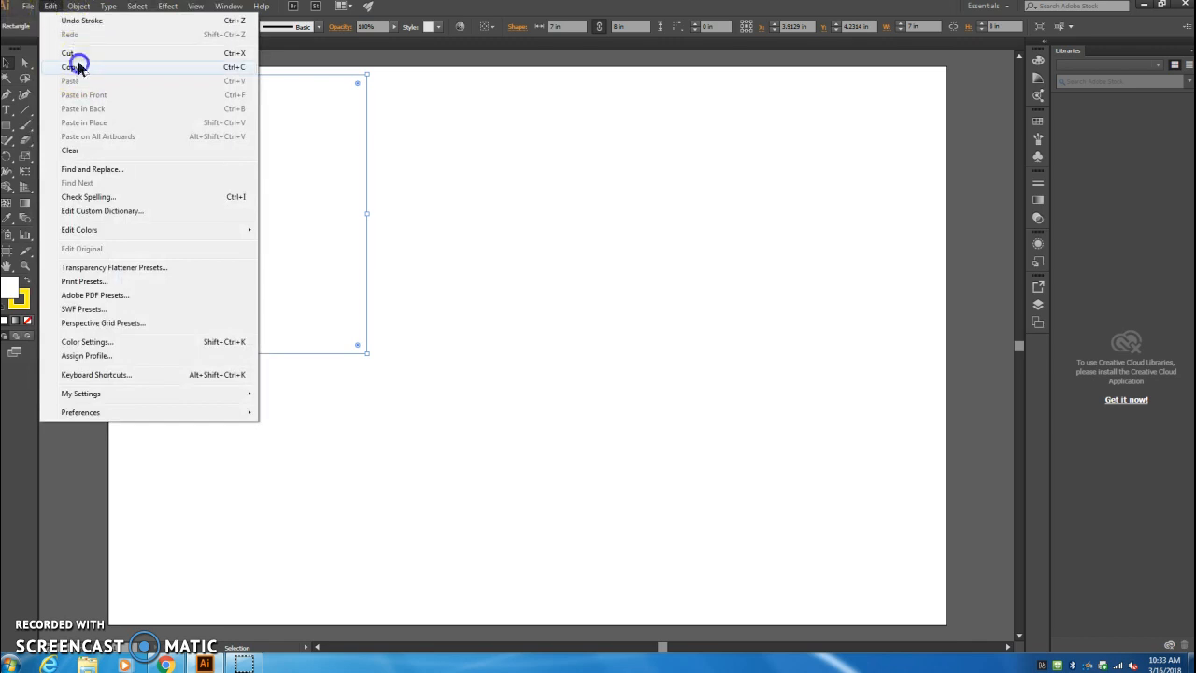
left_click(49, 7)
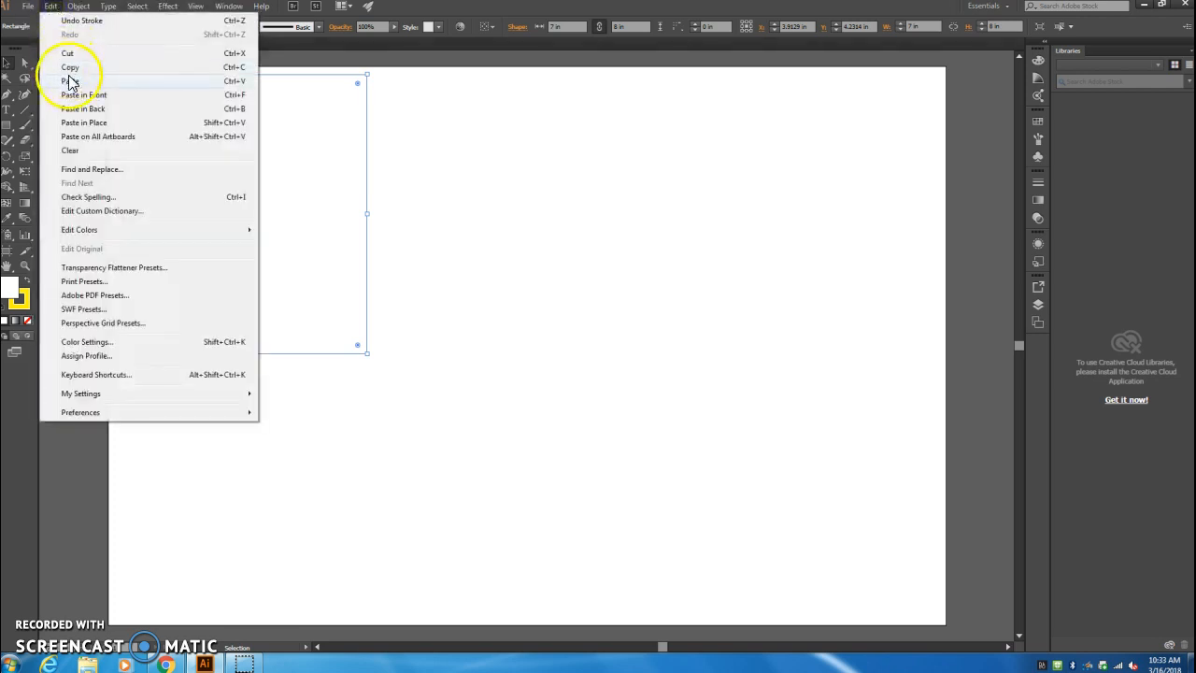
left_click(70, 81)
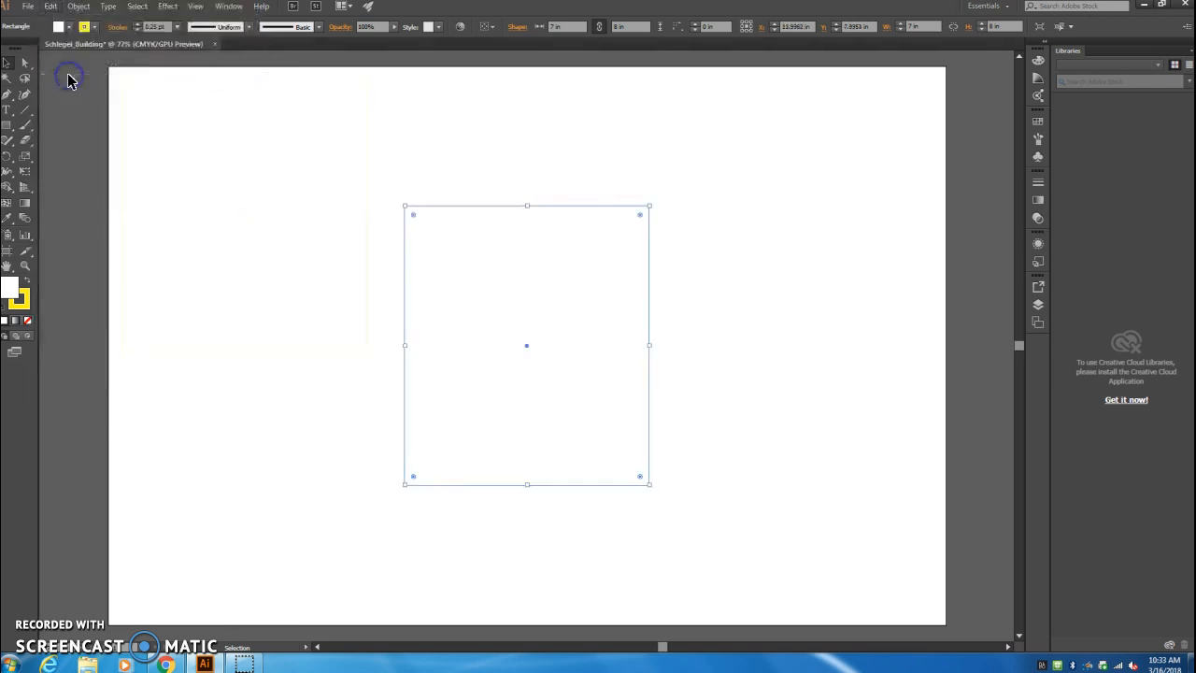
left_click_drag(444, 214, 409, 79)
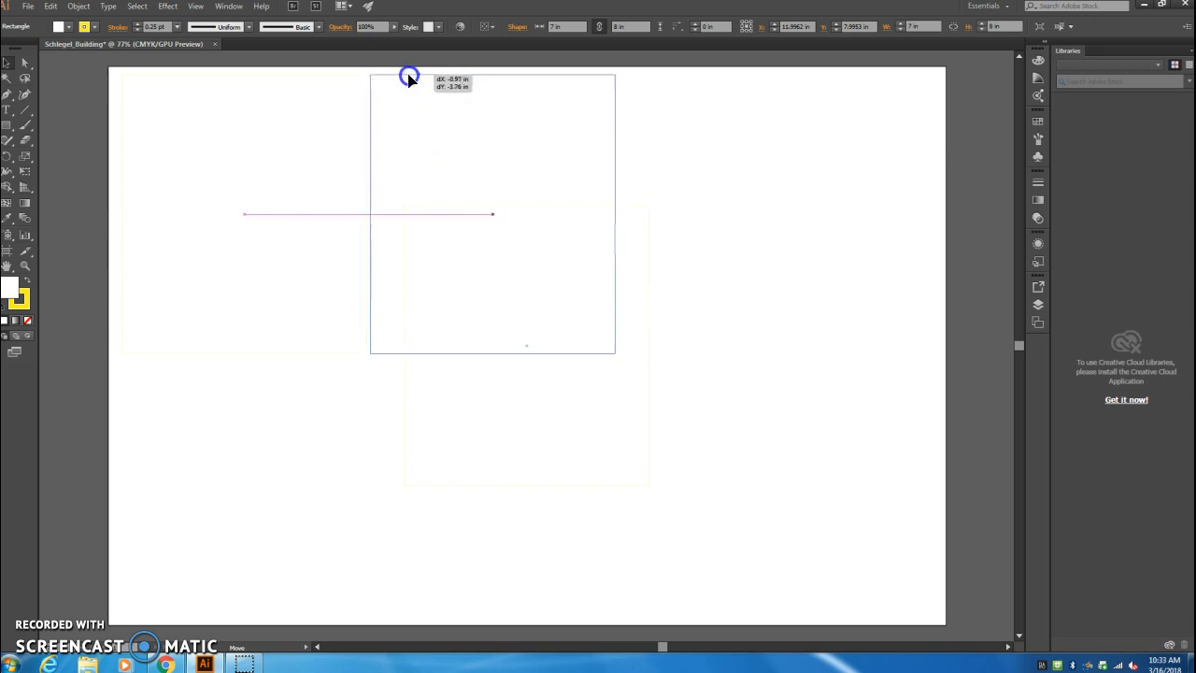
left_click_drag(409, 79, 409, 79)
left_click(647, 264)
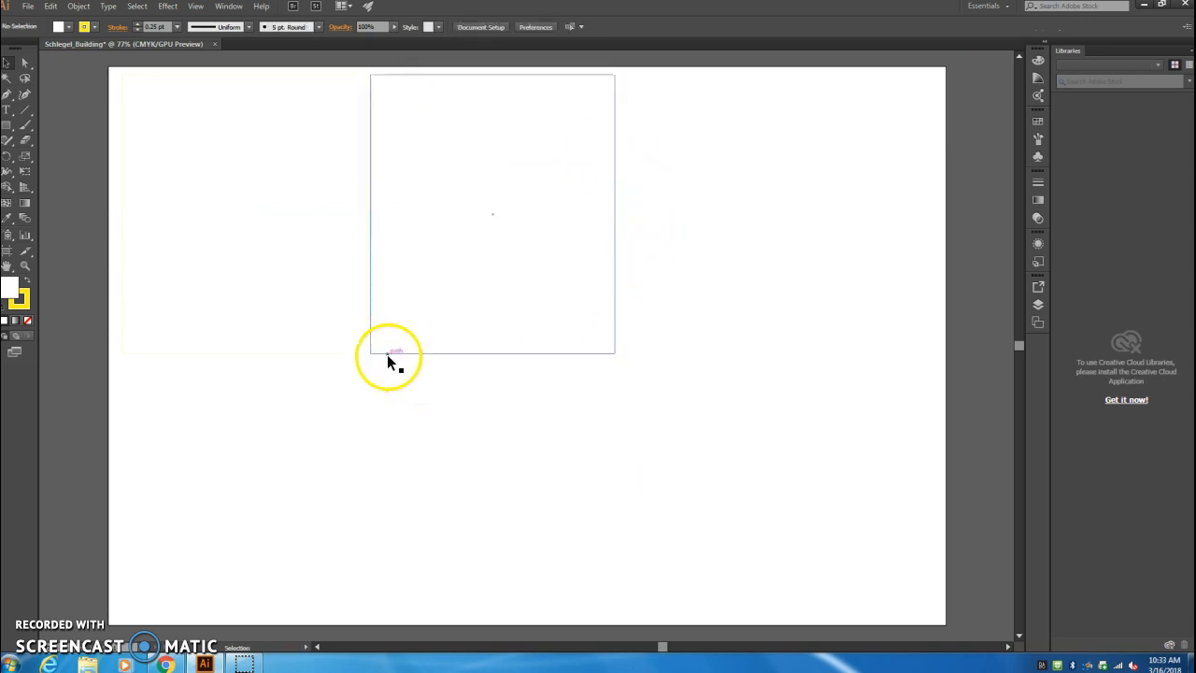
Change the original rectangle's stroke color to black
left_click(295, 353)
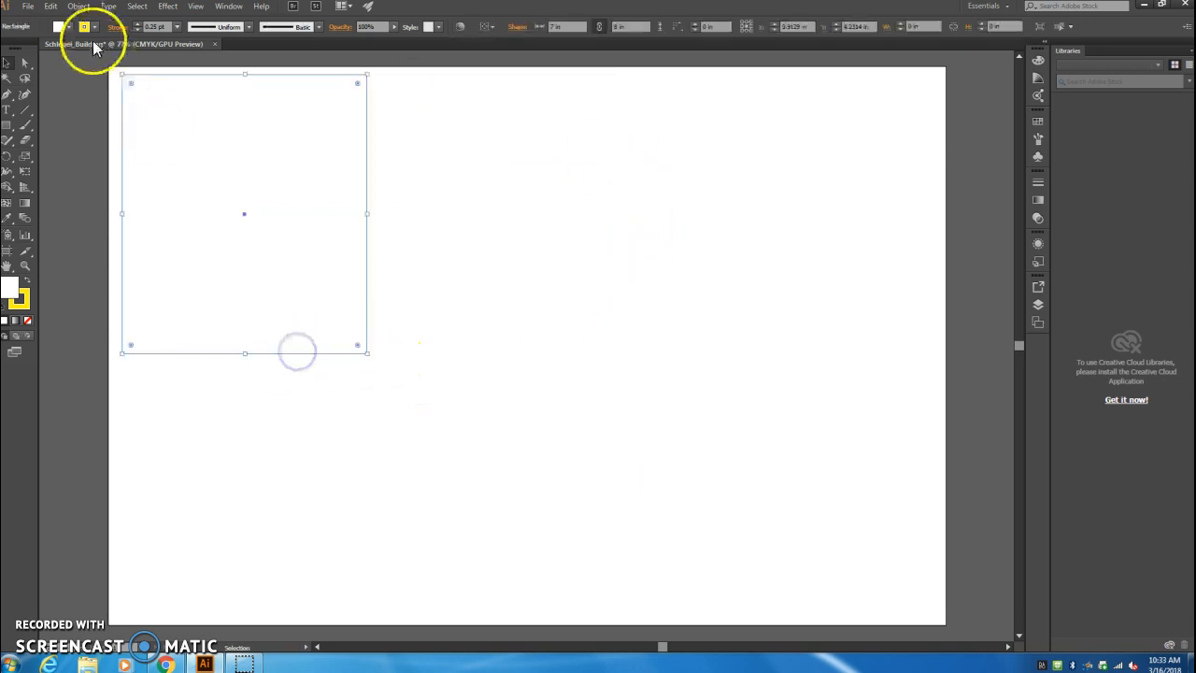
left_click(84, 26)
left_click(28, 48)
left_click(503, 354)
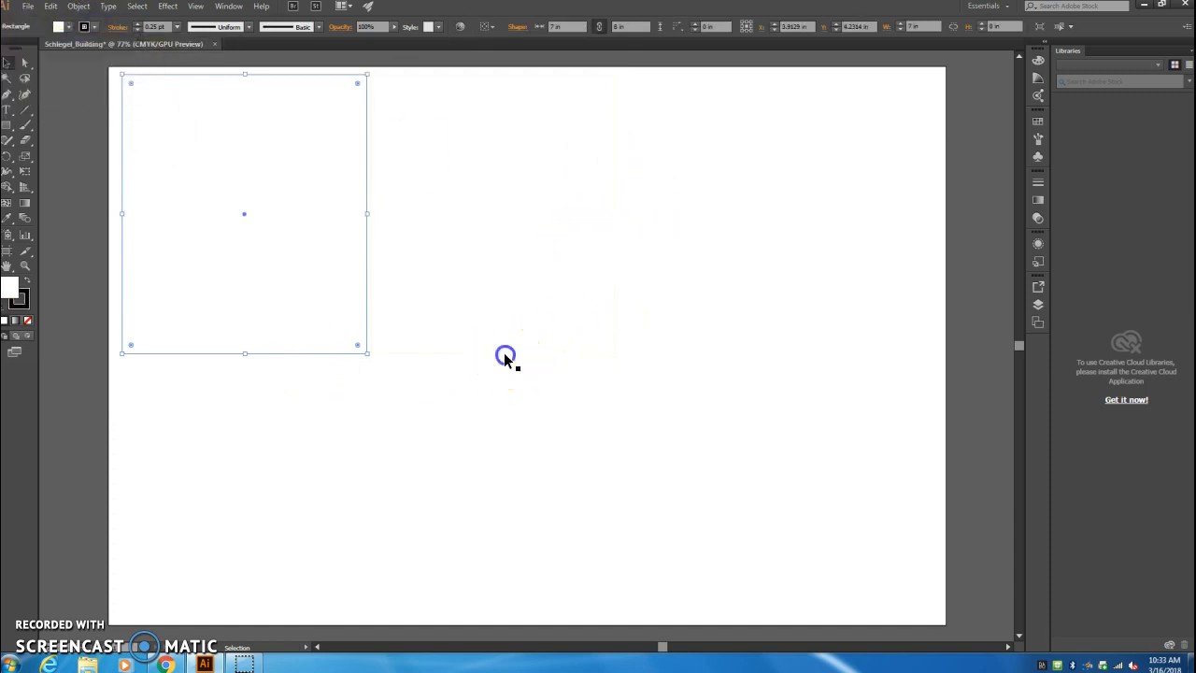
Change the duplicate rectangle's stroke color to black and deselect it
left_click(84, 26)
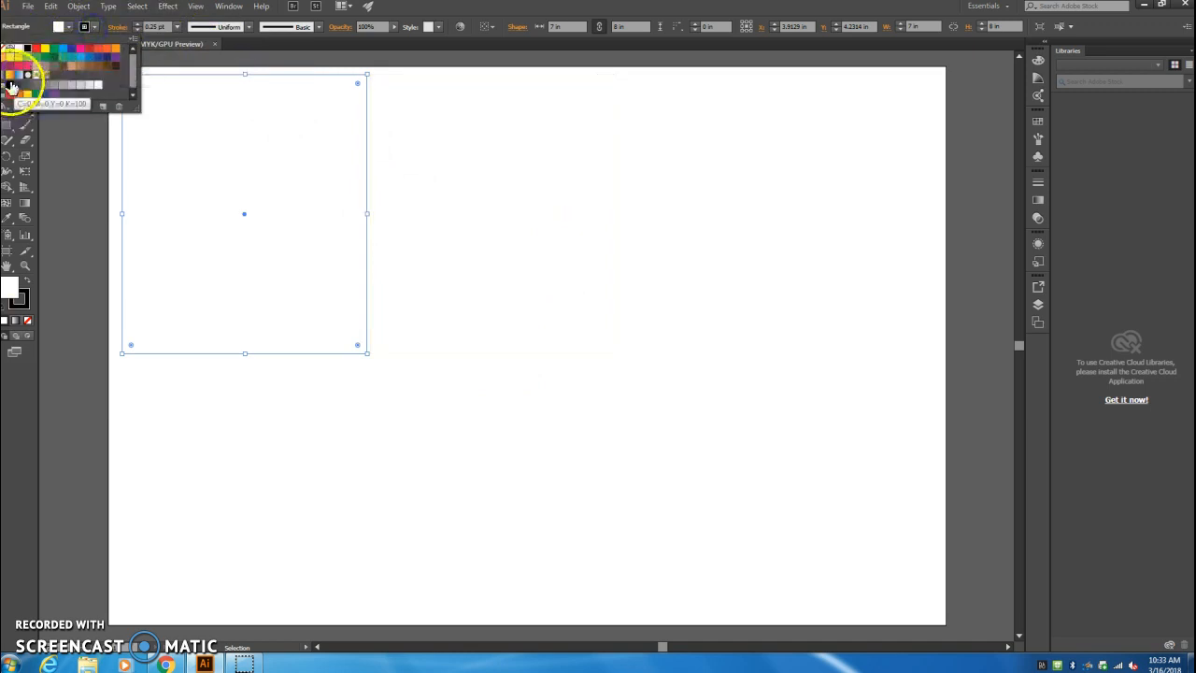
left_click(492, 355)
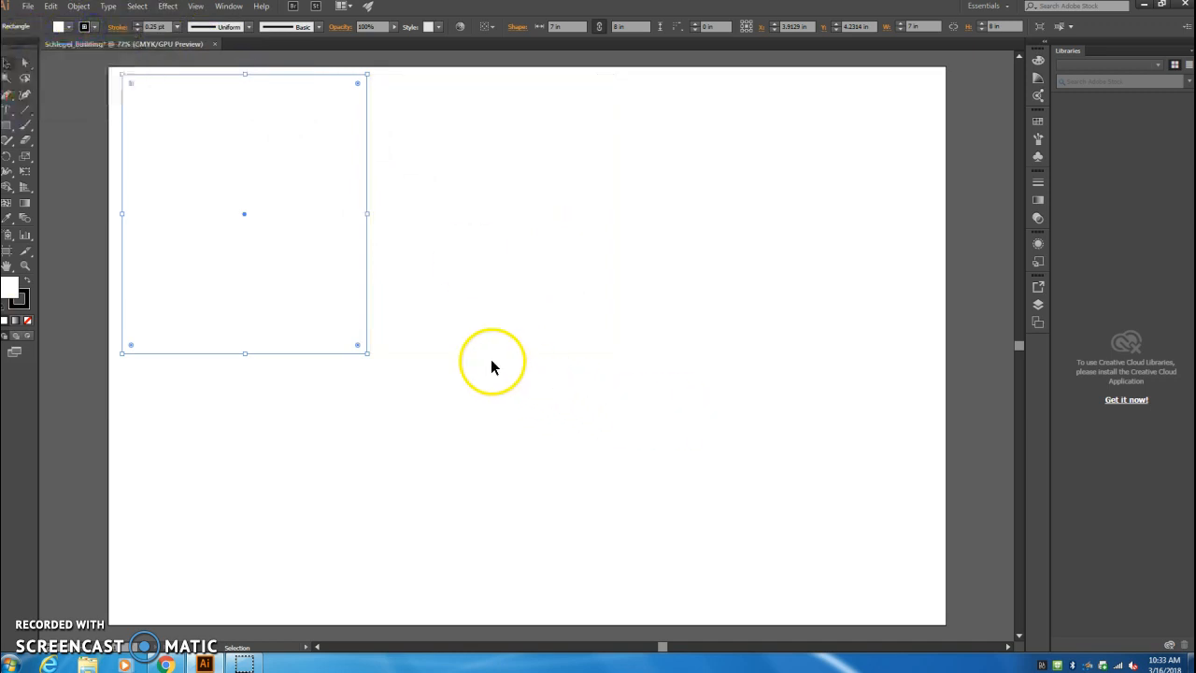
left_click(94, 26)
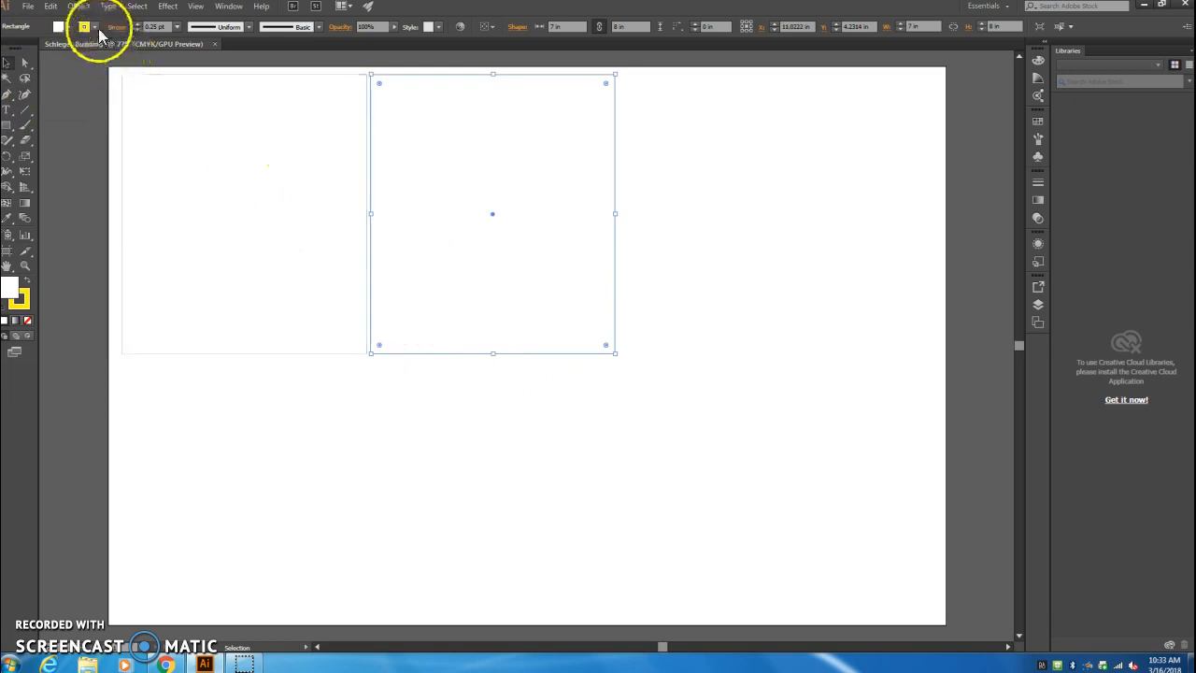
left_click(28, 49)
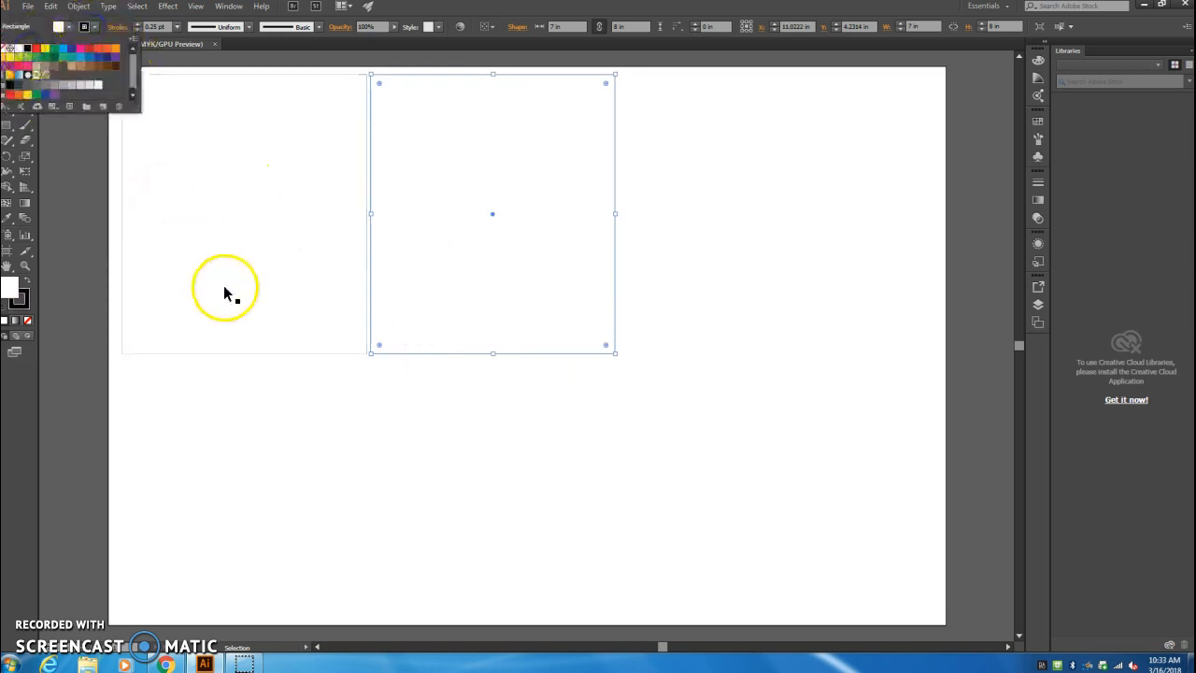
left_click(555, 480)
left_click(773, 281)
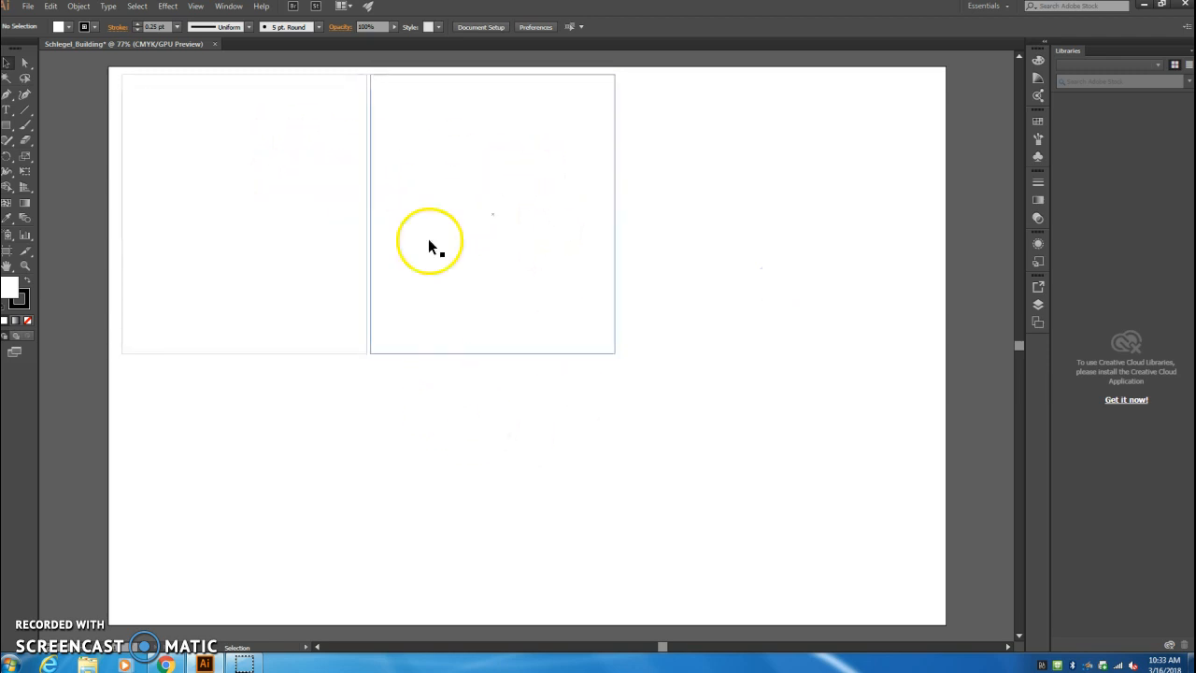
left_click(416, 75)
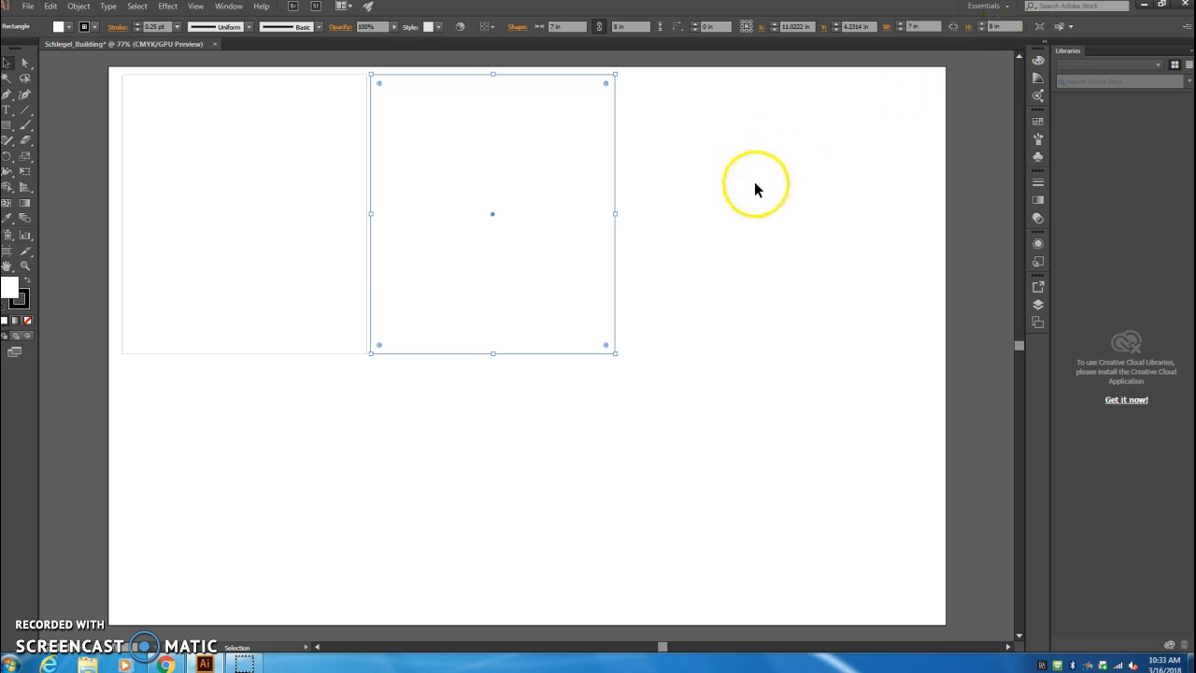
left_click(483, 475)
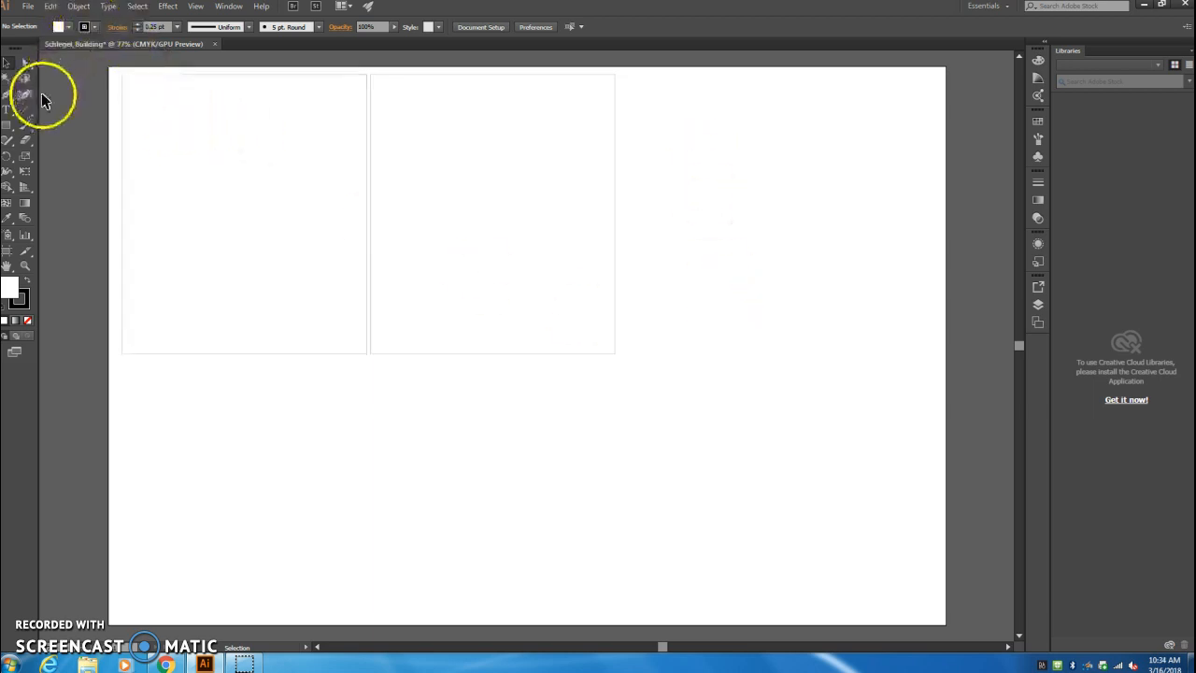
Draw a small square inside the upper-left corner of the left rectangle and set its width and height to 1 in
left_click(7, 124)
left_click_drag(146, 90, 179, 125)
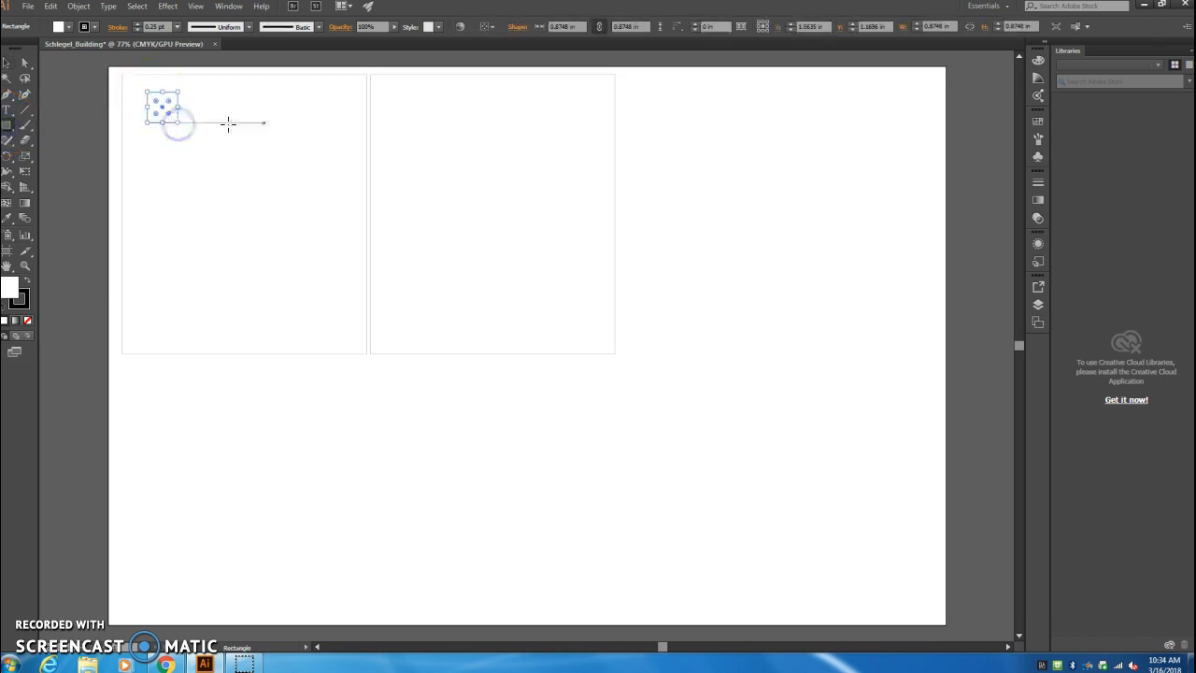
left_click(922, 30)
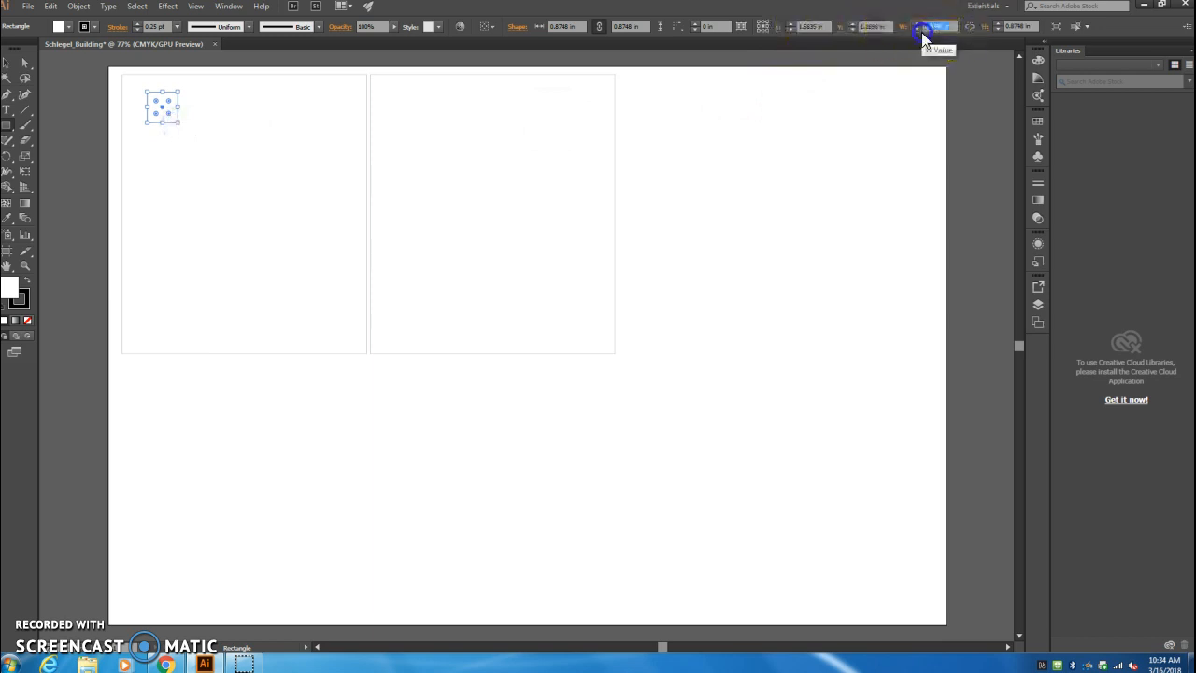
type("1")
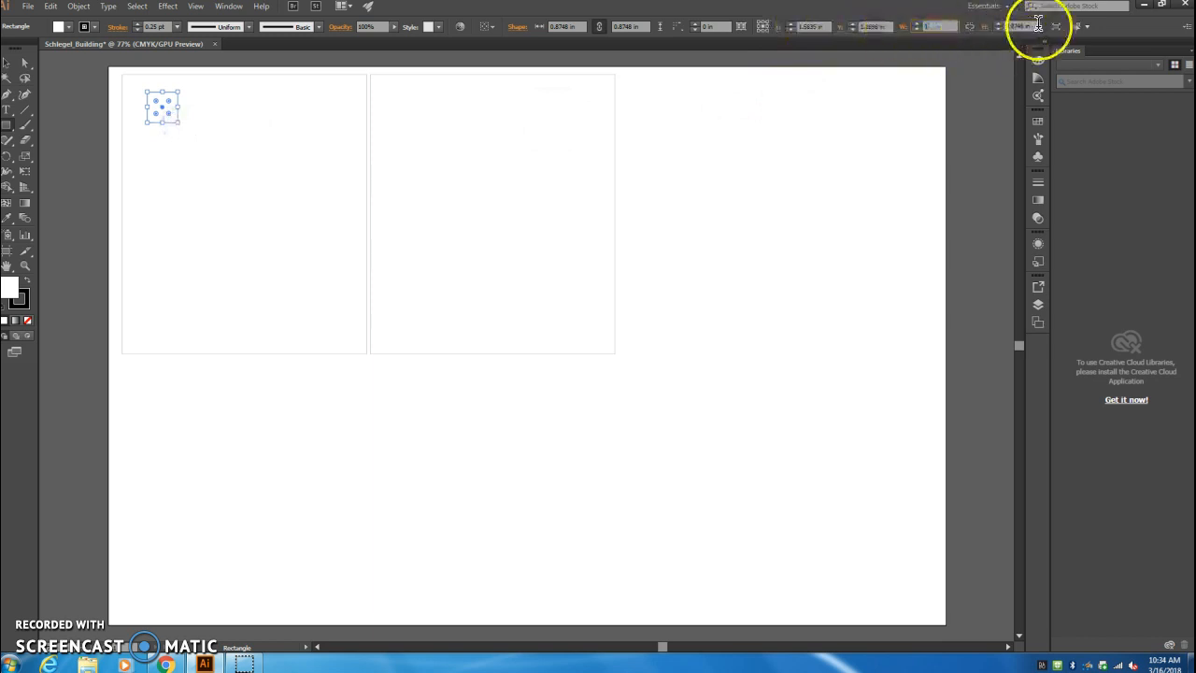
left_click(995, 28)
type("1")
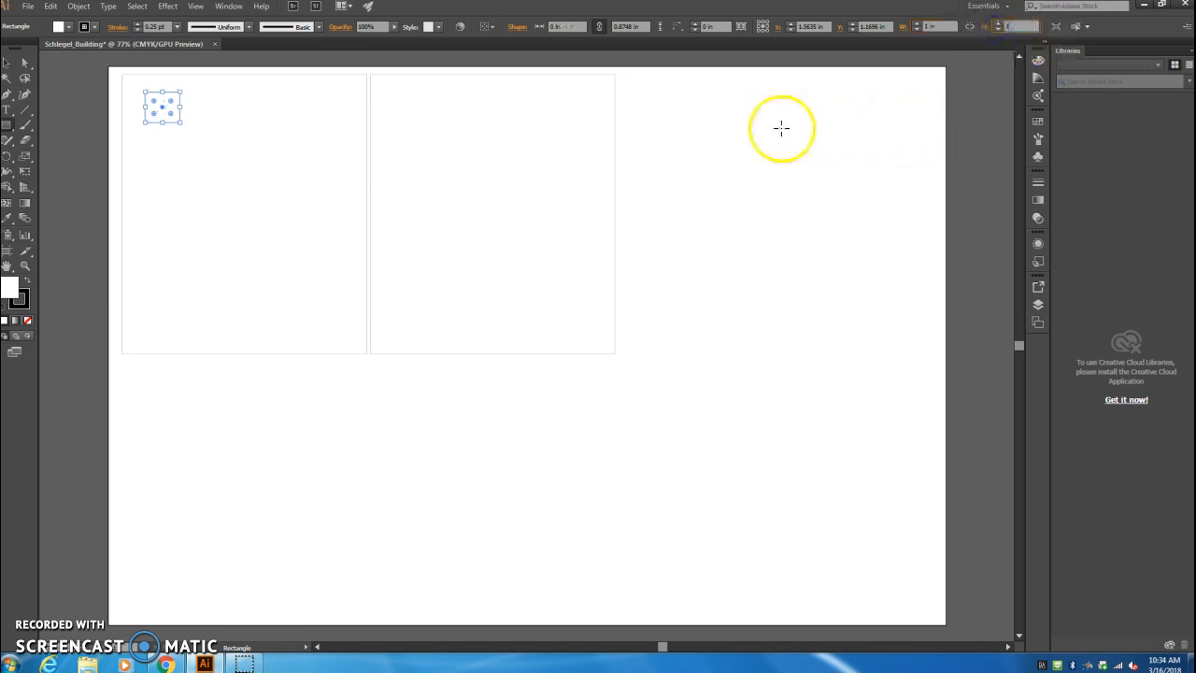
Give the small square a black stroke with a weight of 1 pt
left_click(7, 62)
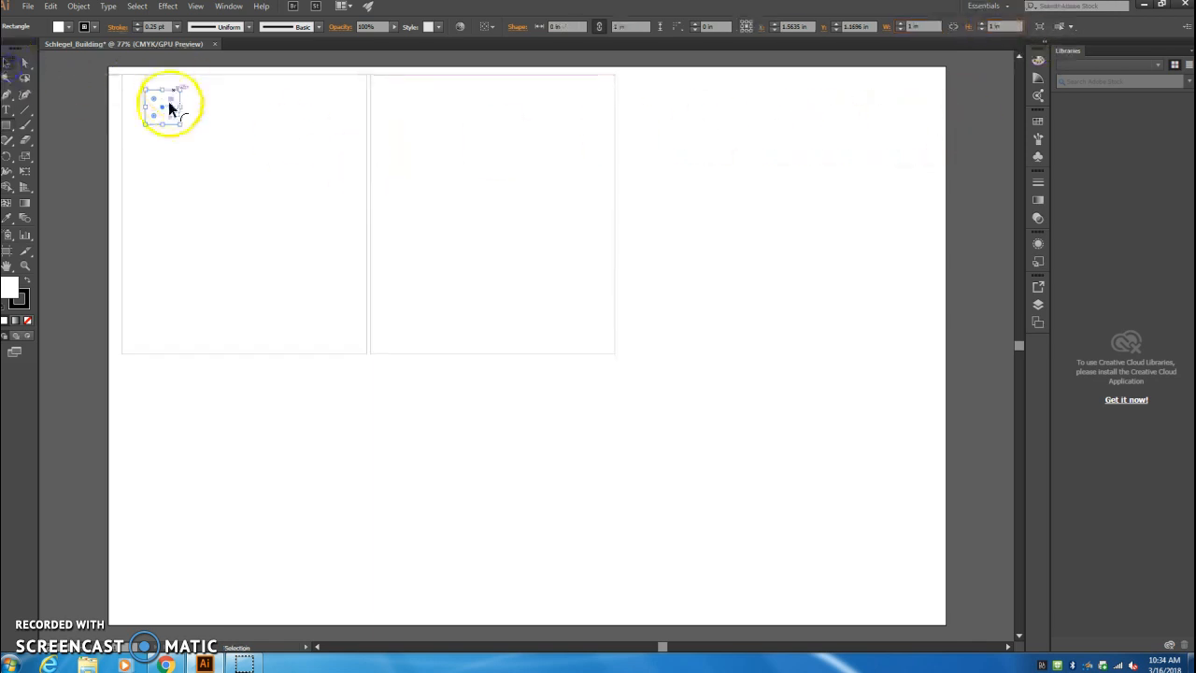
left_click(206, 113)
left_click(167, 98)
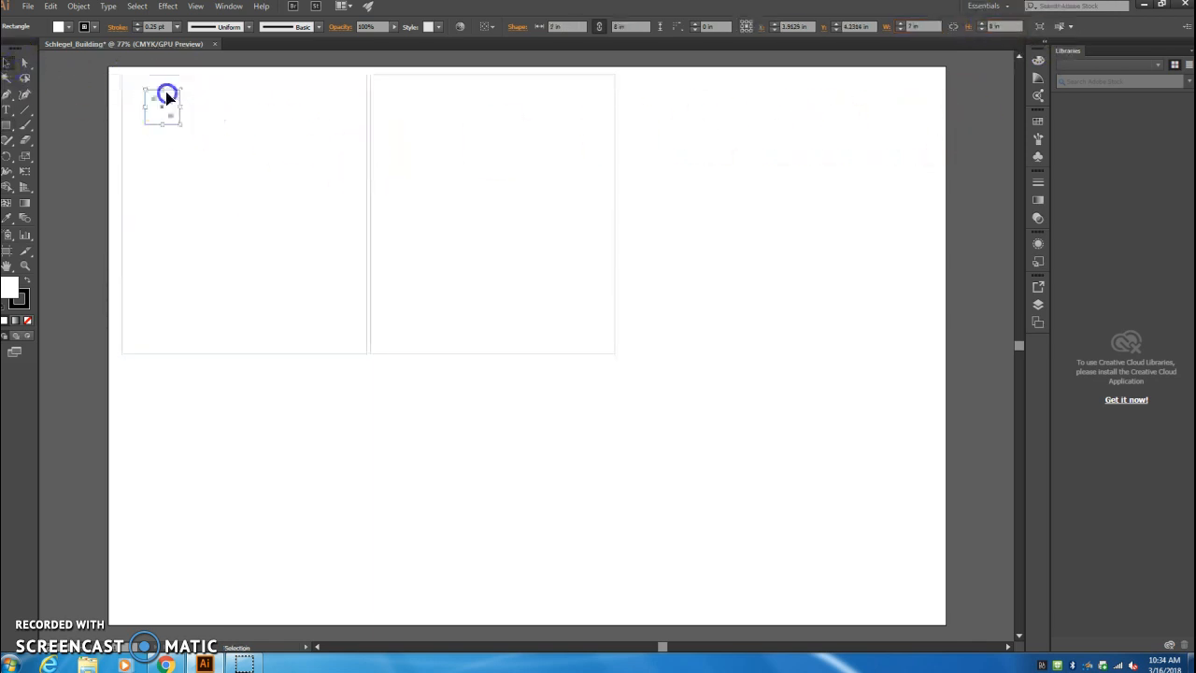
left_click(178, 27)
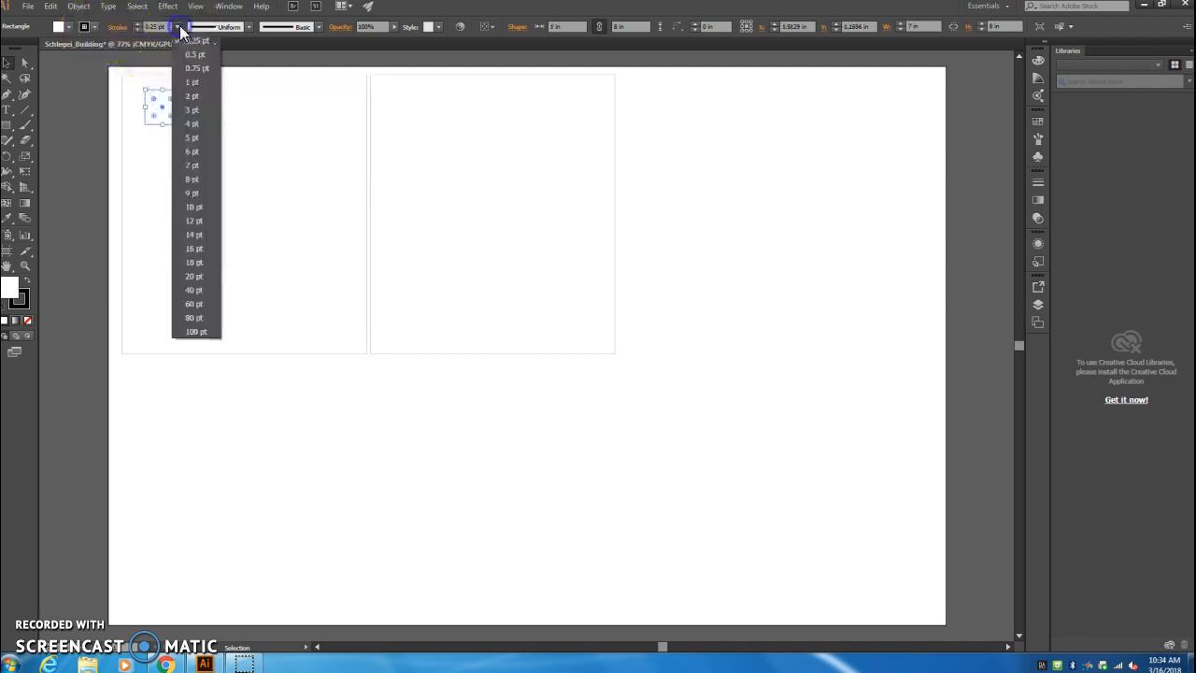
left_click(190, 82)
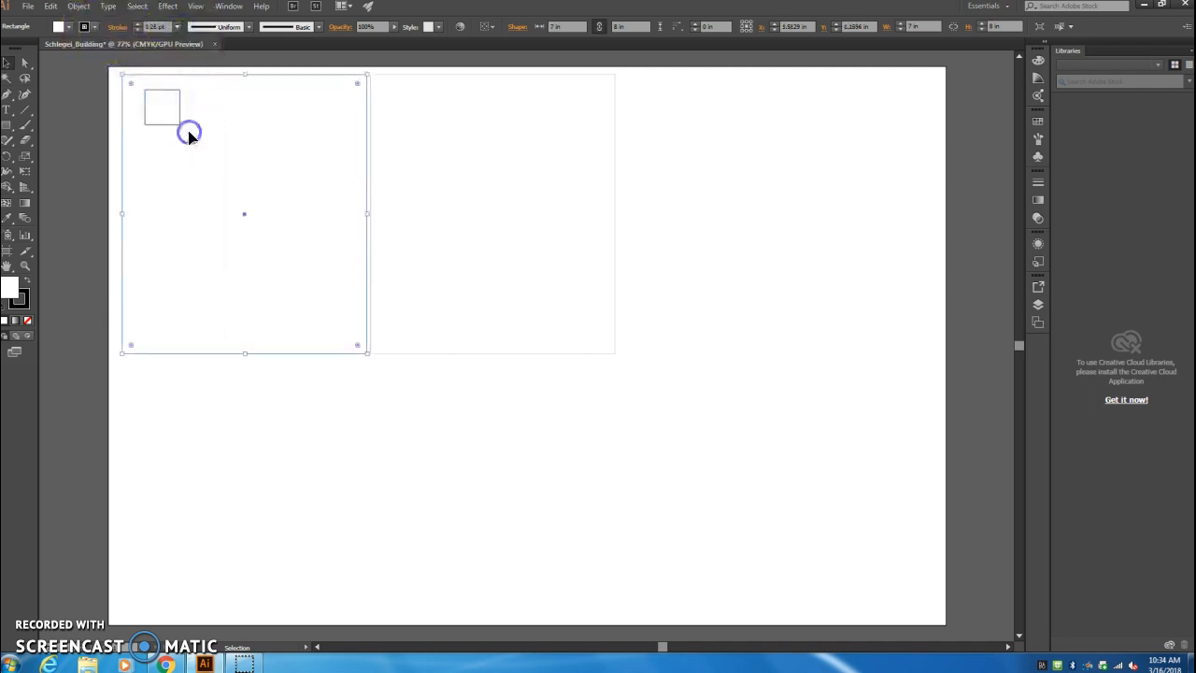
left_click(159, 96)
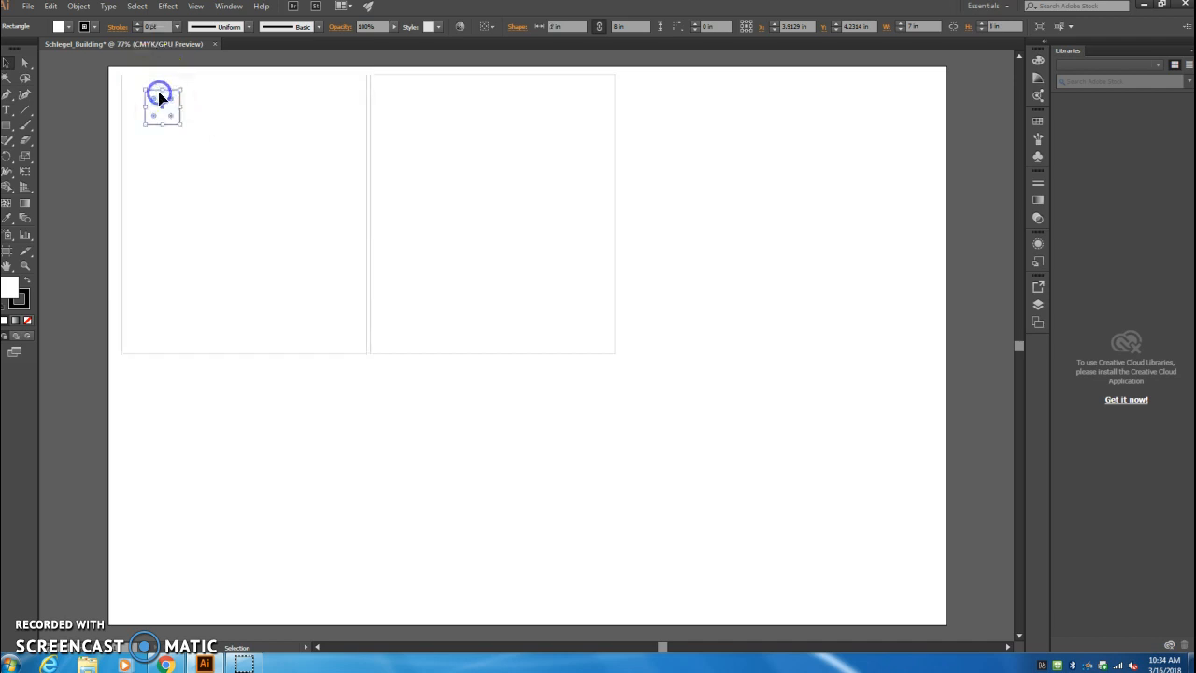
left_click(95, 28)
left_click(26, 48)
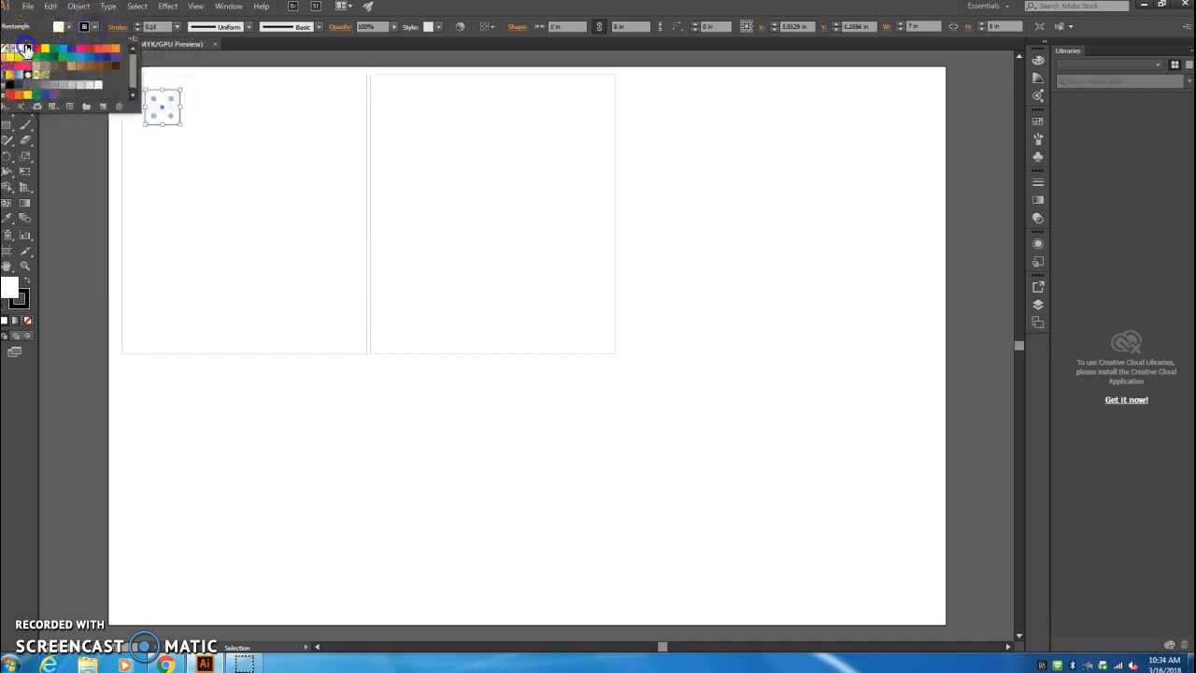
left_click(252, 116)
left_click(198, 124)
left_click(168, 126)
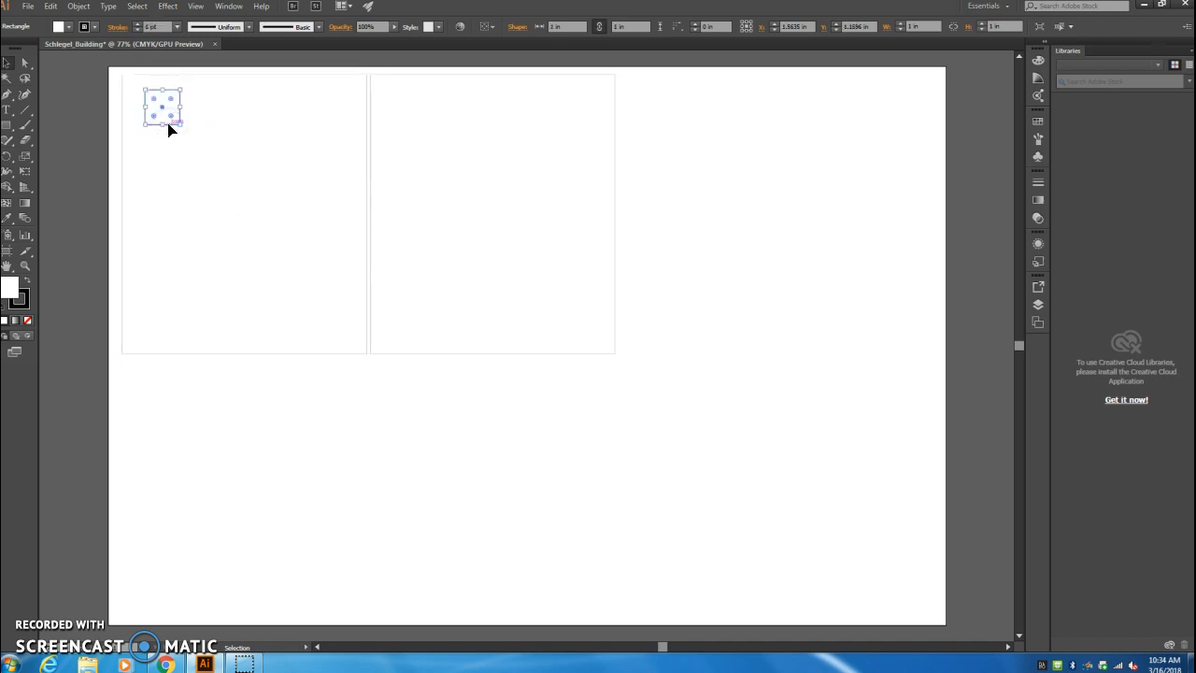
Copy the small square and paste three duplicates to its right, forming an evenly spaced row of four with aligned top edges
left_click(207, 124)
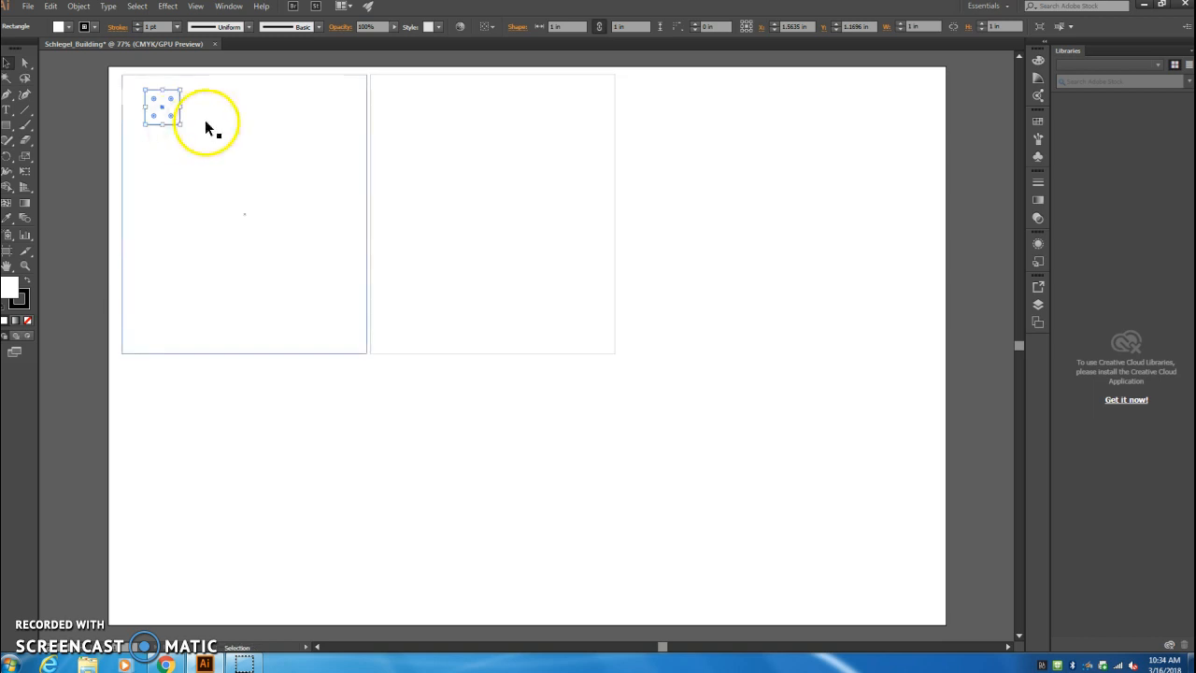
key("ctrl+v")
left_click(172, 122)
left_click_drag(515, 335, 202, 94)
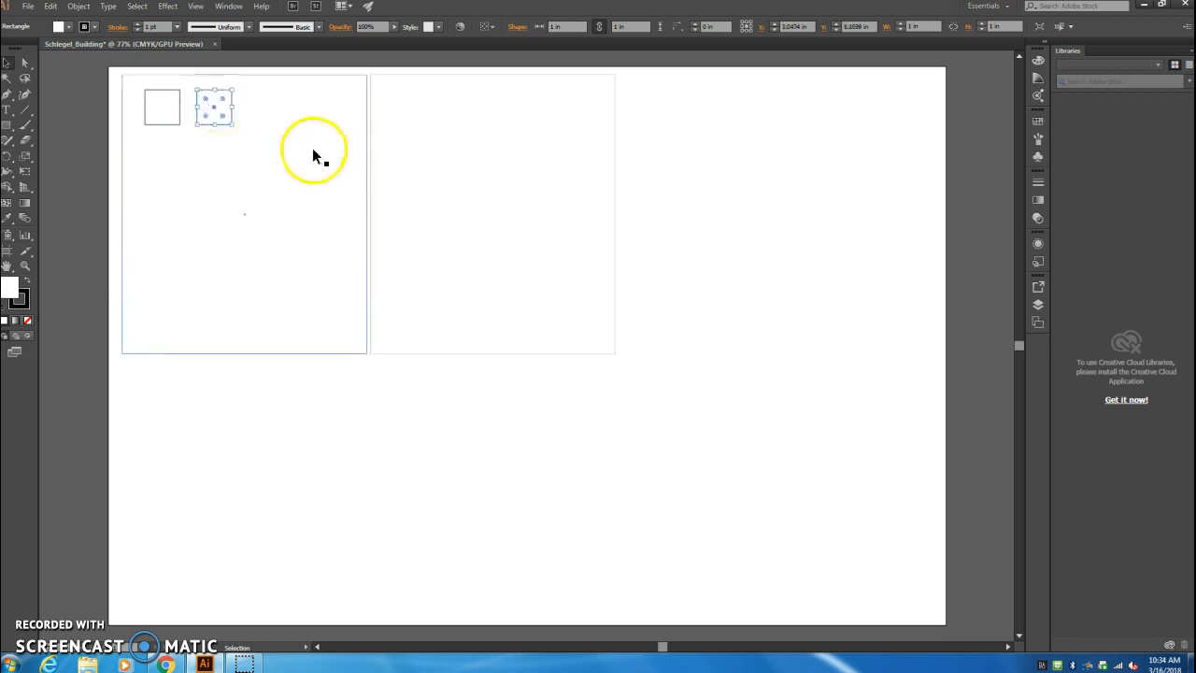
key("ctrl+z")
left_click_drag(535, 336, 277, 97)
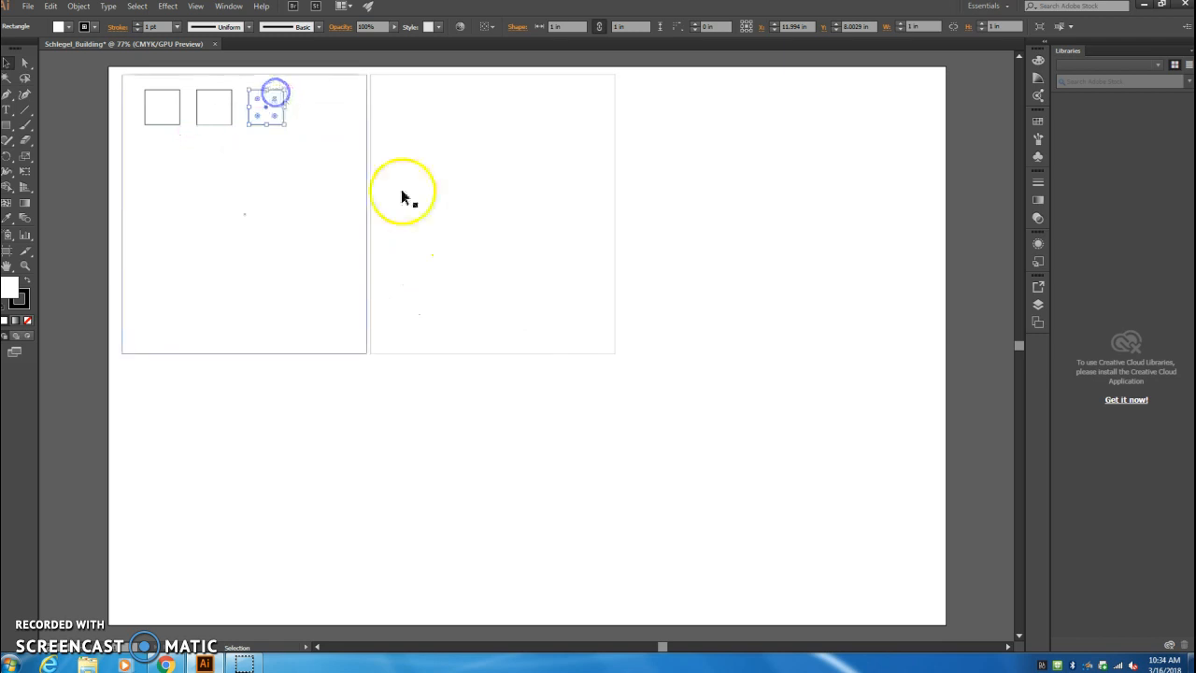
key("ctrl+z")
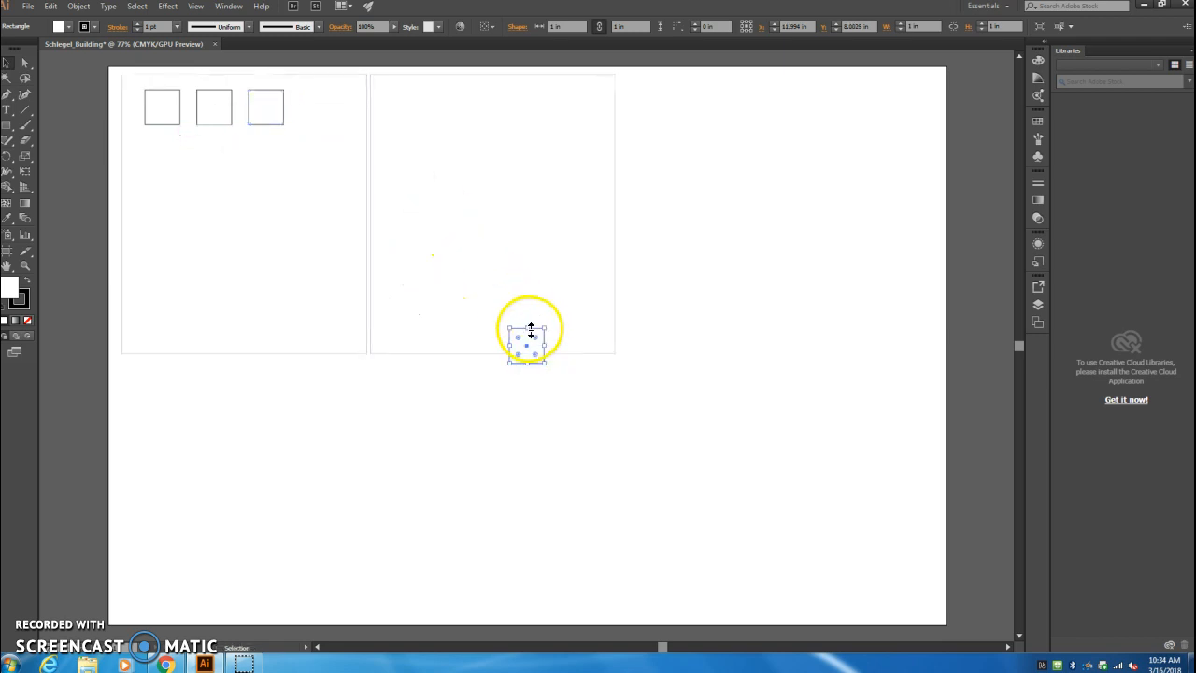
left_click_drag(520, 340, 309, 91)
left_click(241, 185)
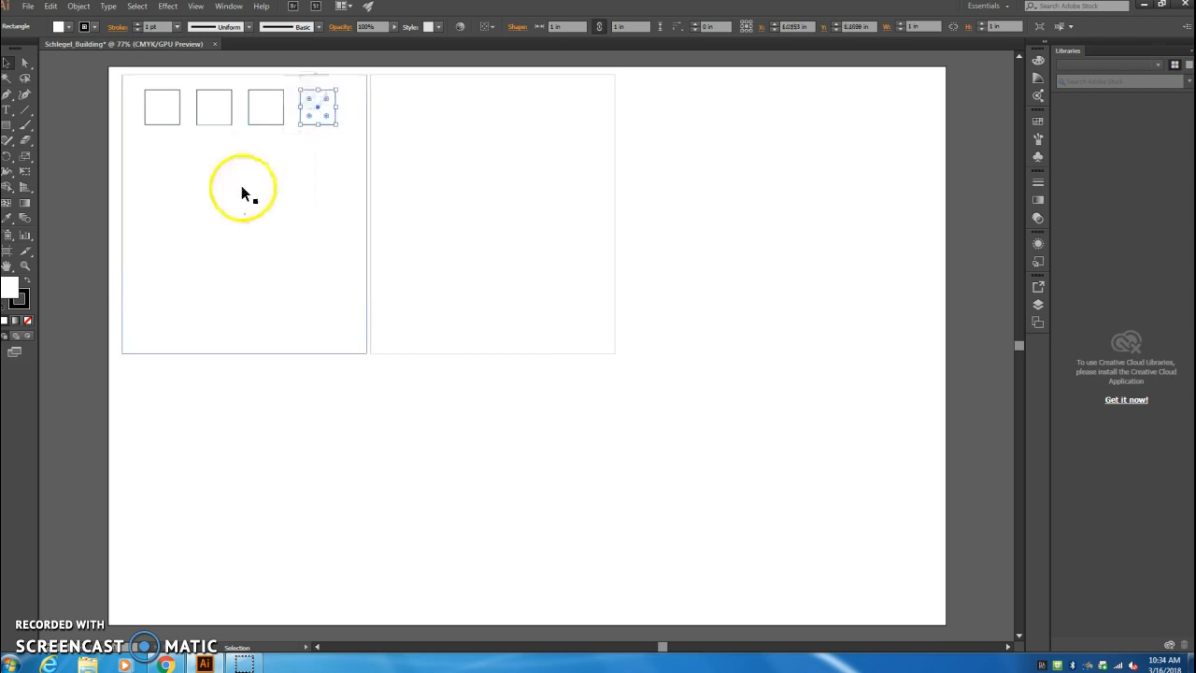
left_click(159, 123, "shift")
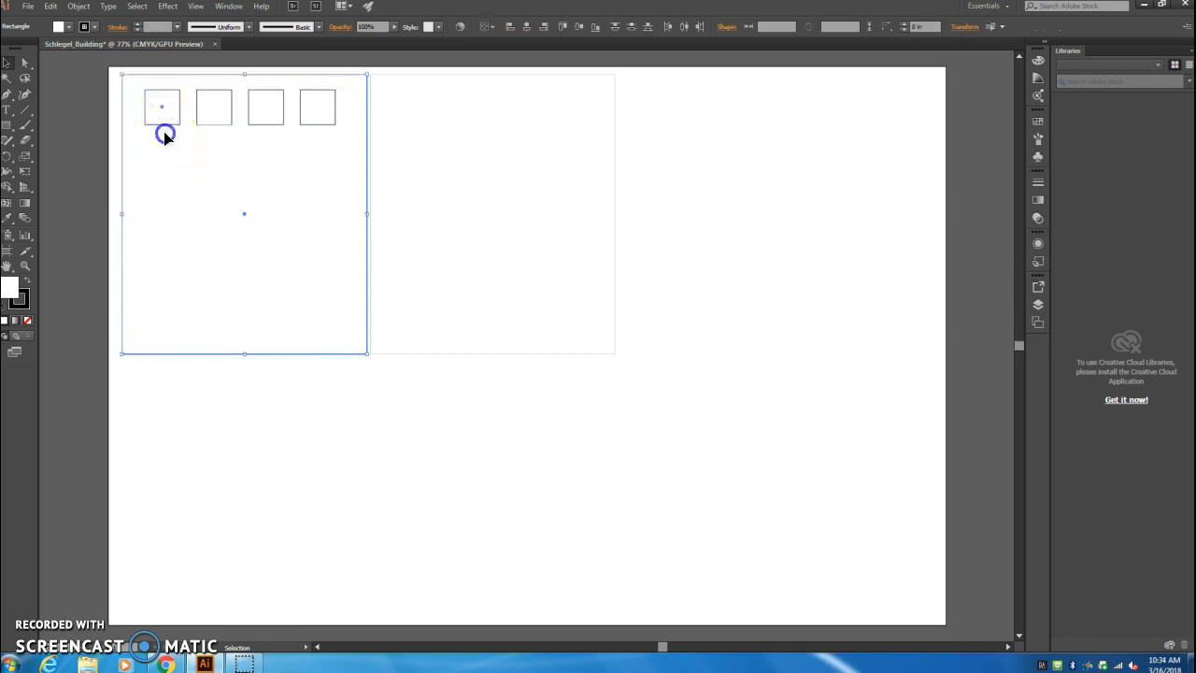
left_click(440, 195)
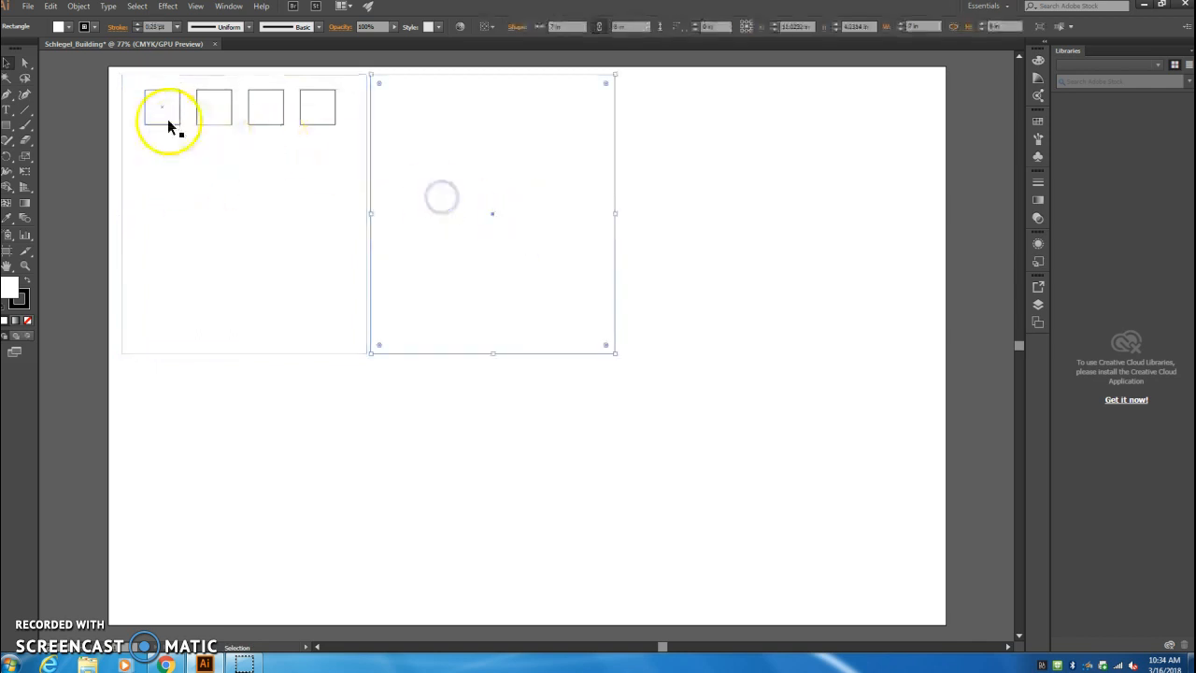
Align the four small squares by vertical center with equal horizontal center spacing, and group them
left_click(169, 123)
left_click(220, 124, "shift")
left_click(261, 123, "shift")
left_click(322, 124, "shift")
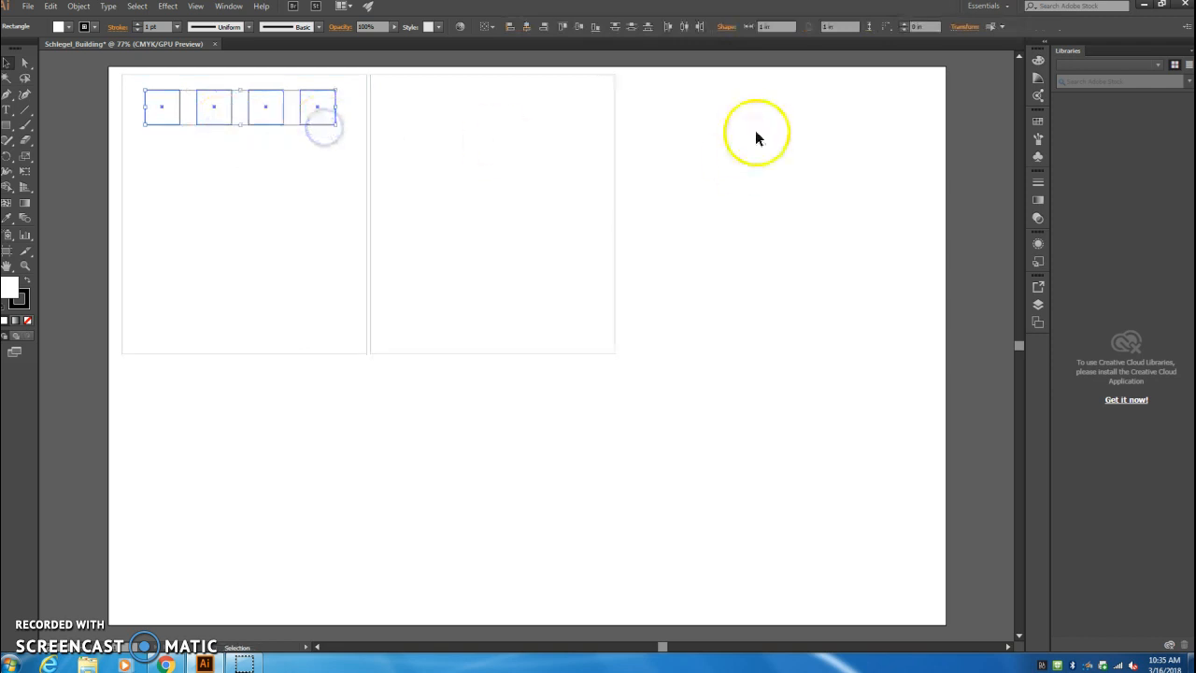
left_click(578, 29)
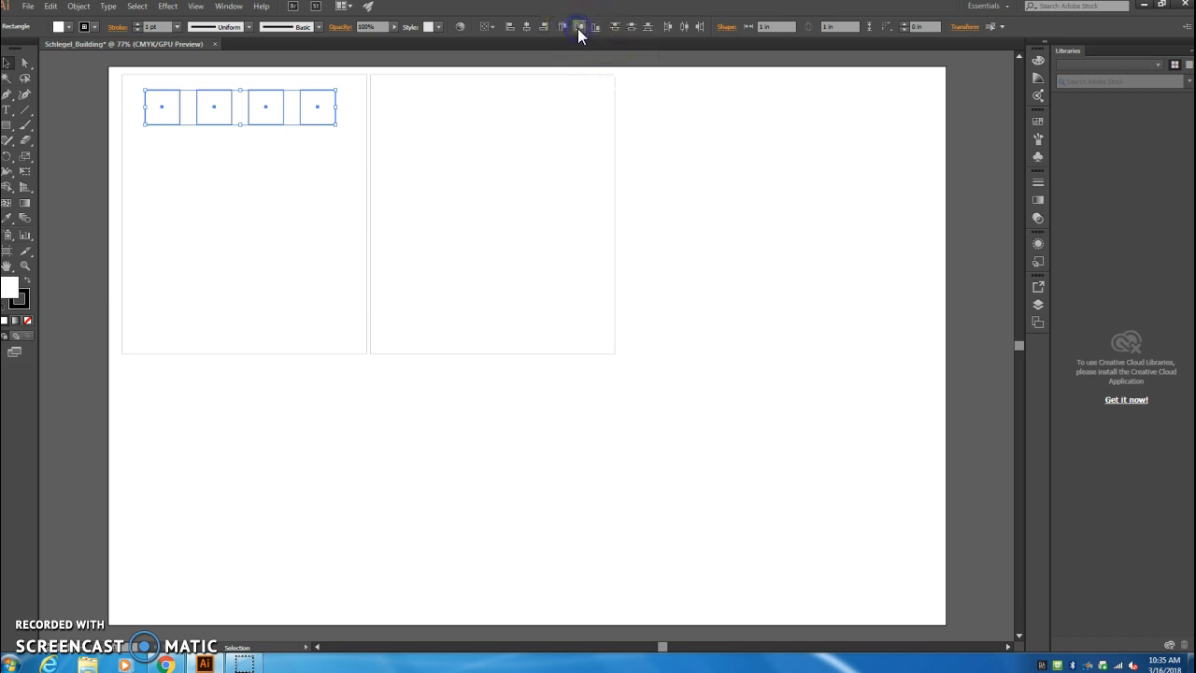
left_click(684, 28)
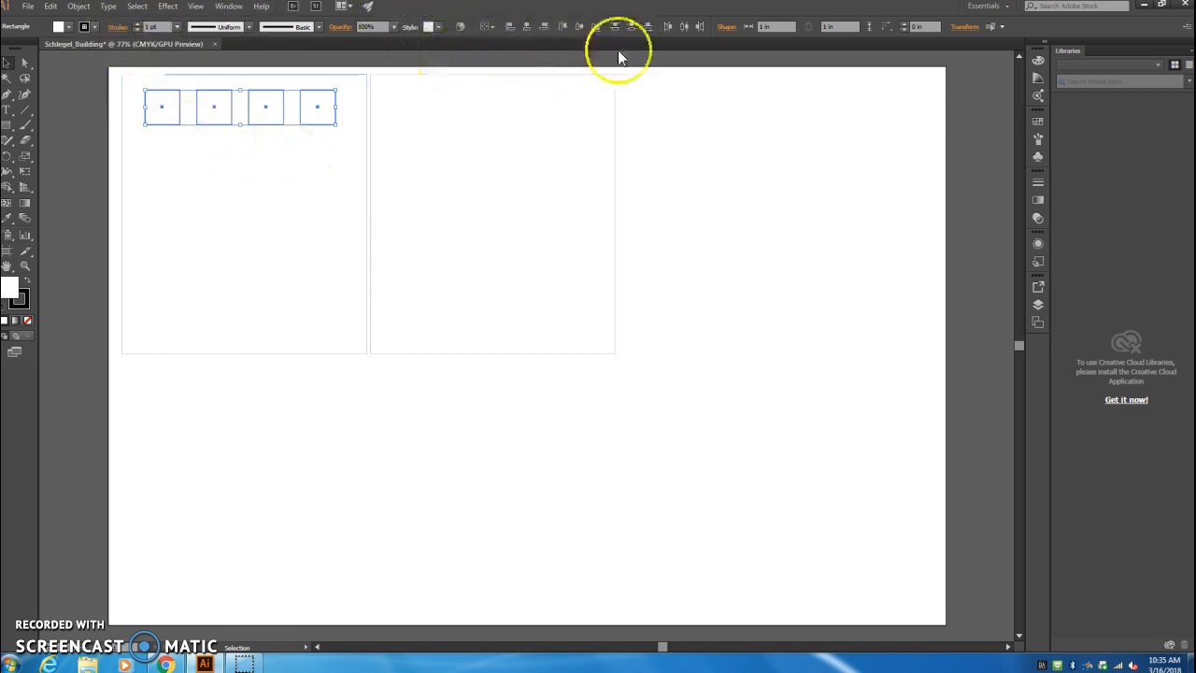
left_click(80, 8)
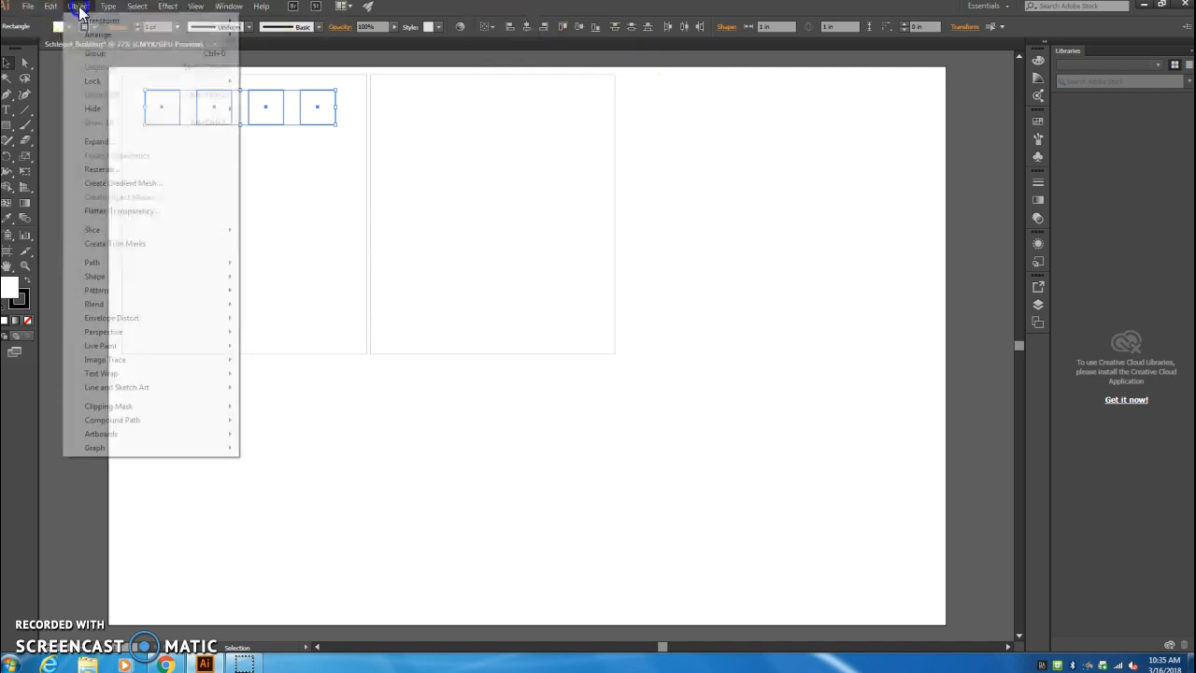
left_click(94, 55)
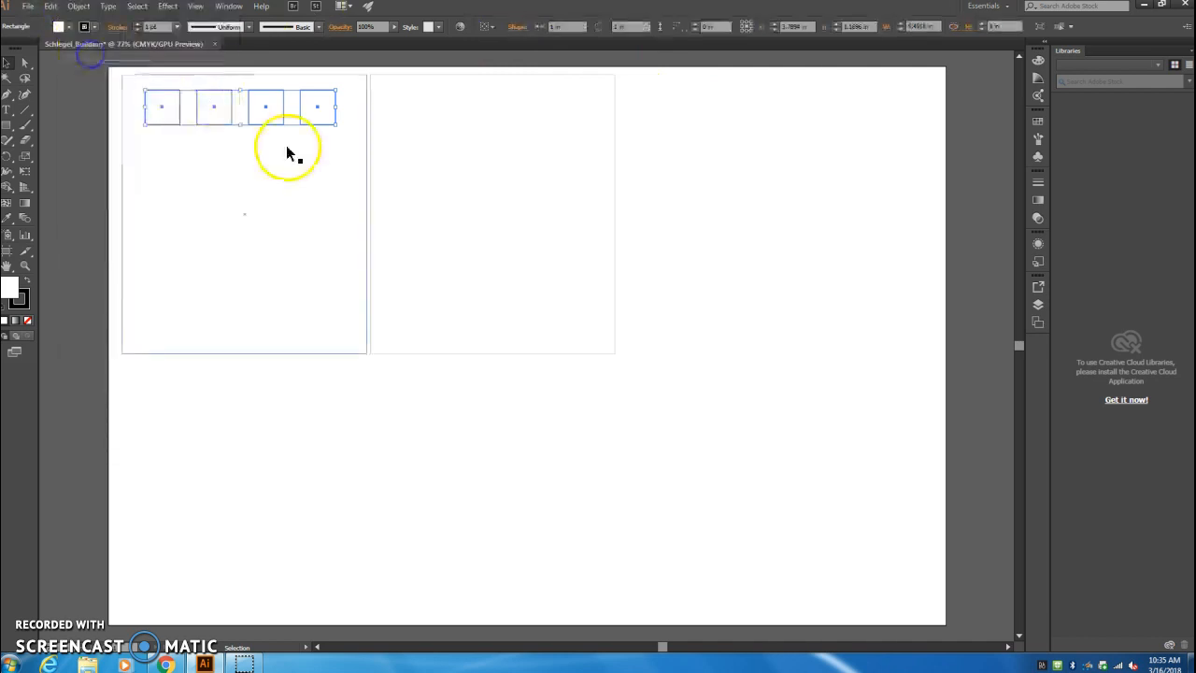
Copy the grouped row of squares and paste two duplicates below it, forming three evenly spaced rows with aligned columns
left_click(214, 112)
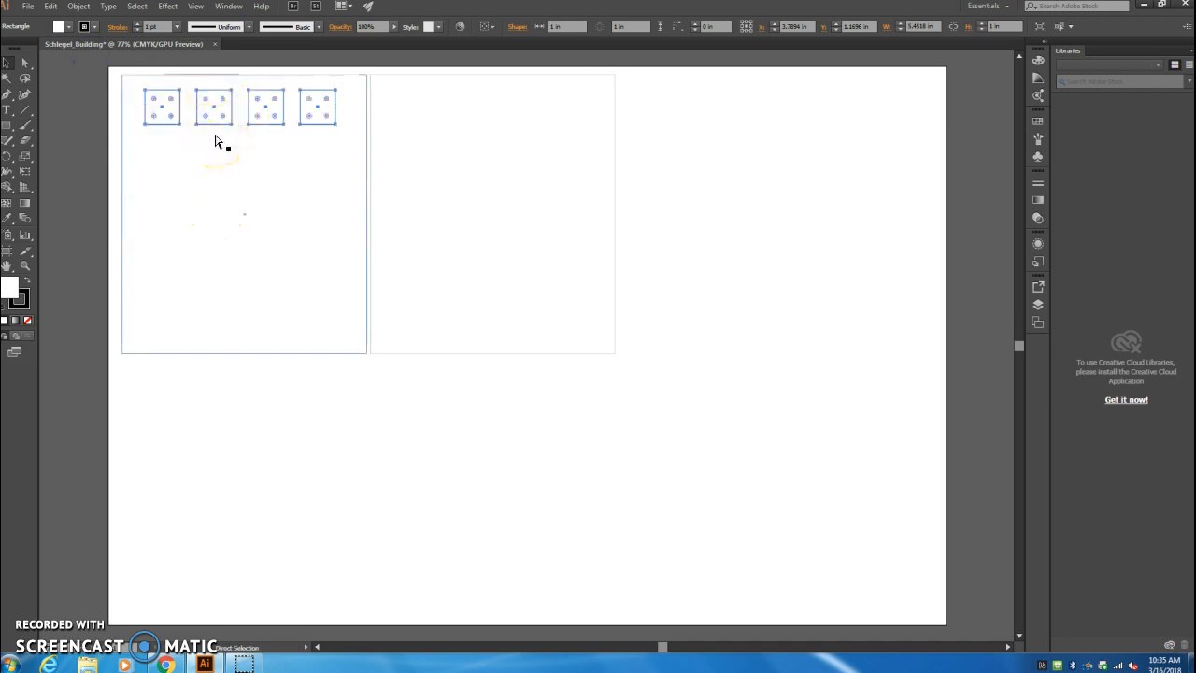
key("ctrl+c")
key("ctrl+v")
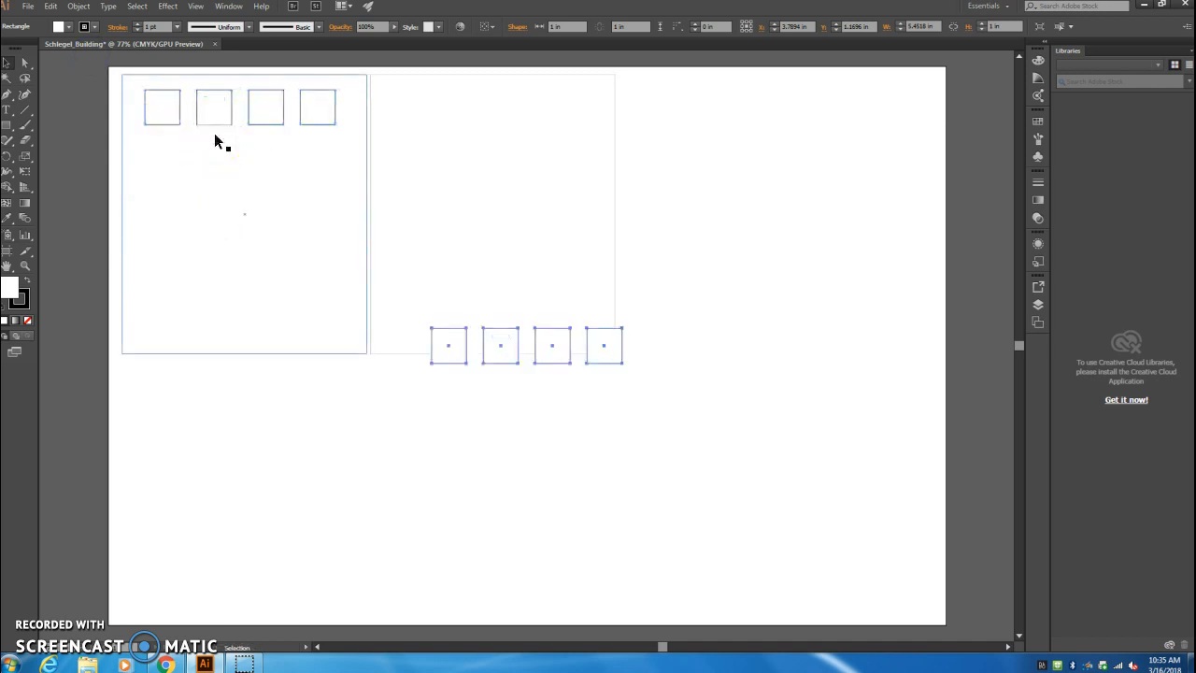
mouse_move(457, 339)
left_mouse_down()
mouse_move(268, 248)
mouse_move(165, 140)
left_mouse_up()
left_click(189, 219)
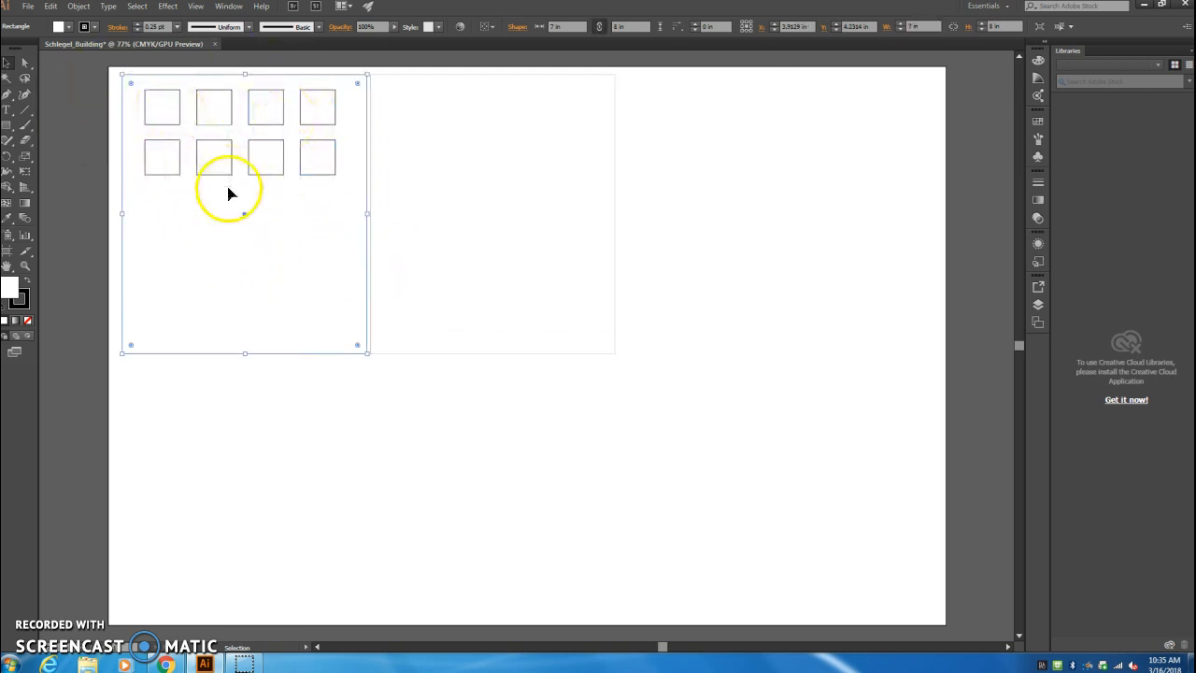
key("ctrl+v")
left_click_drag(502, 337, 214, 192)
left_click(462, 182)
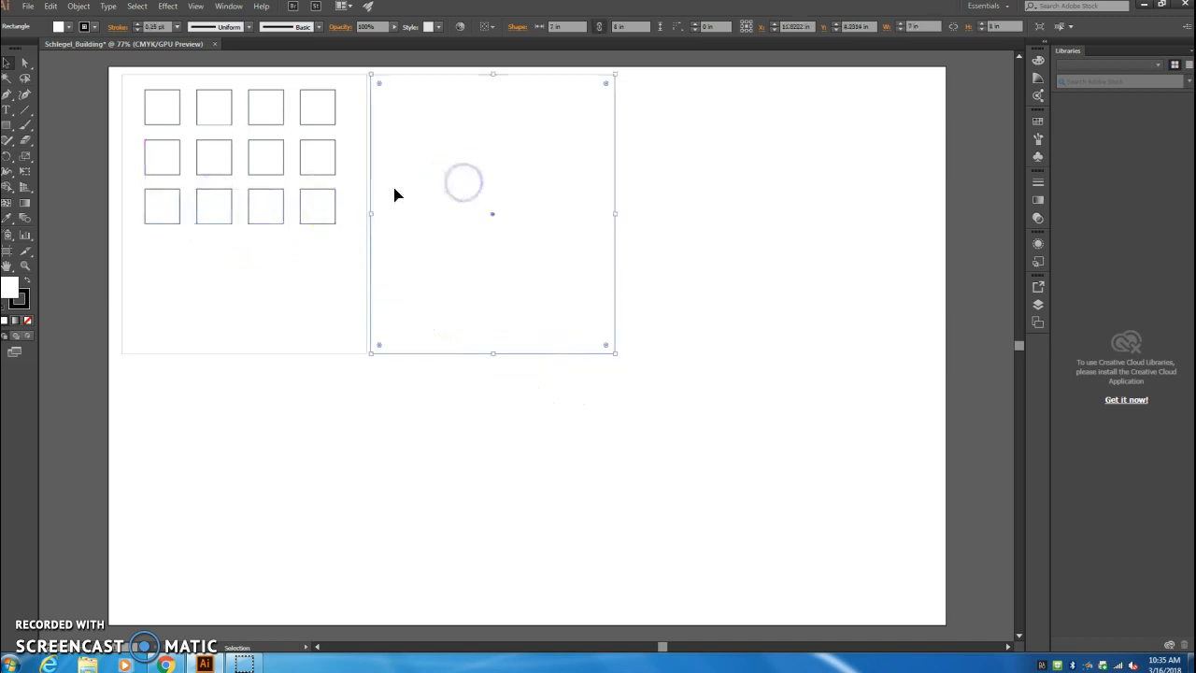
Select all three rows of squares, distribute them by vertical center, and deselect them
left_click(165, 109)
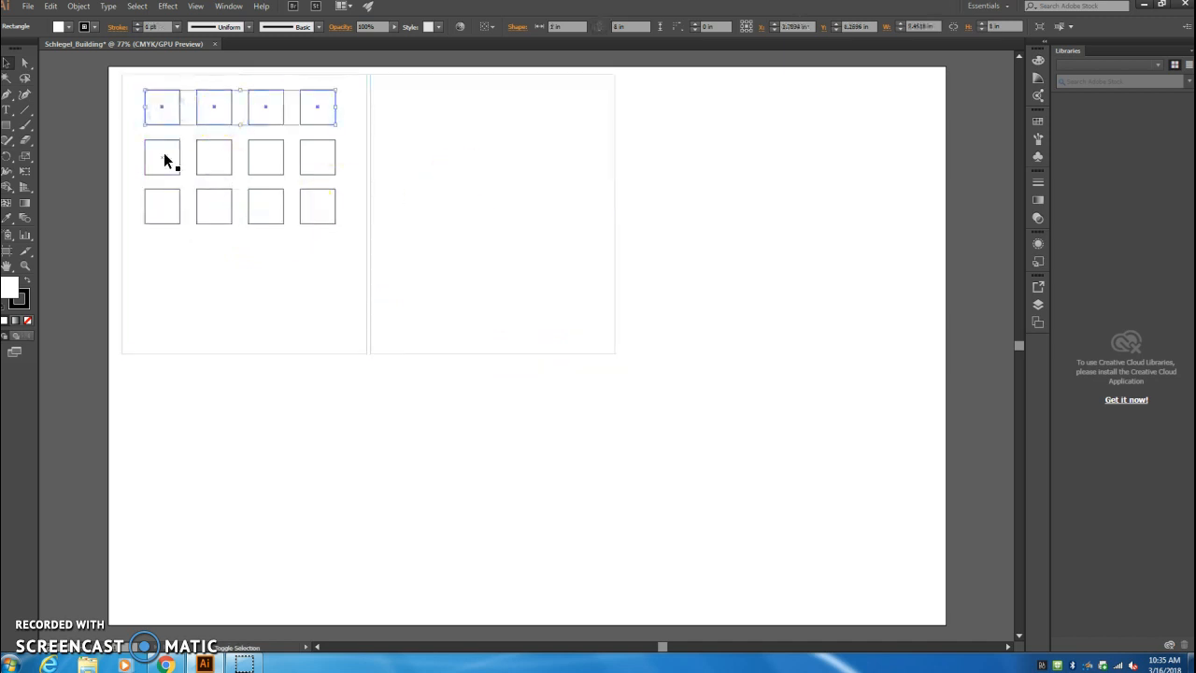
left_click(163, 154, "shift")
left_click(175, 216, "shift")
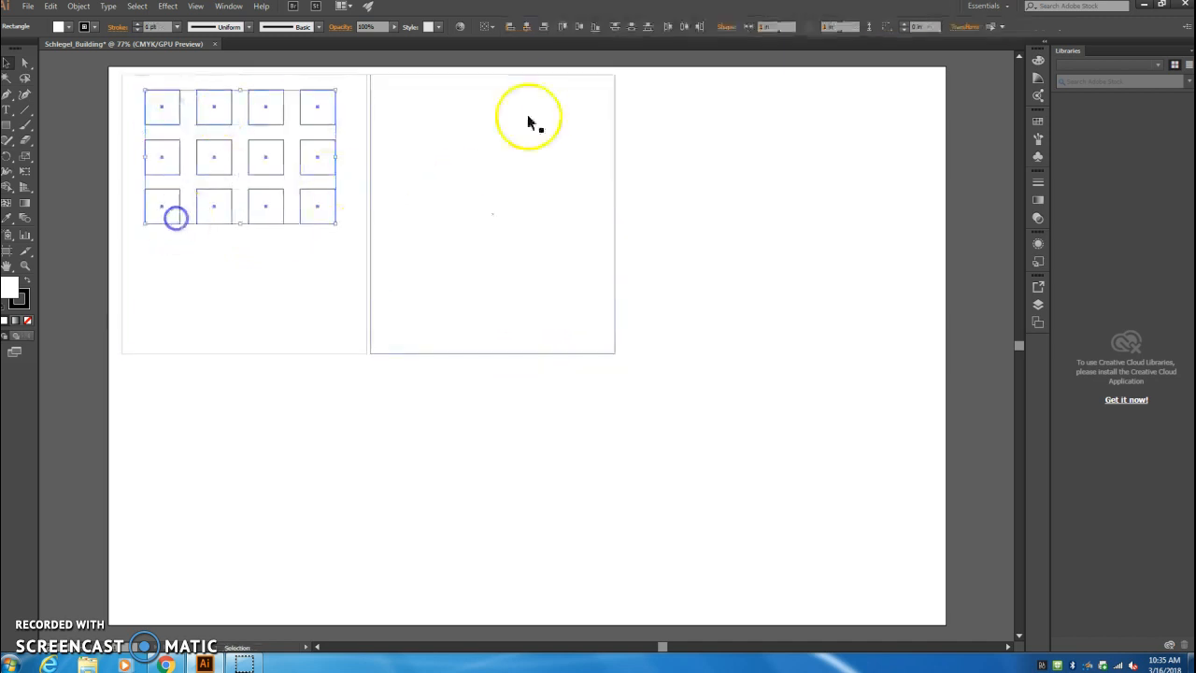
left_click(645, 28)
left_click(631, 29)
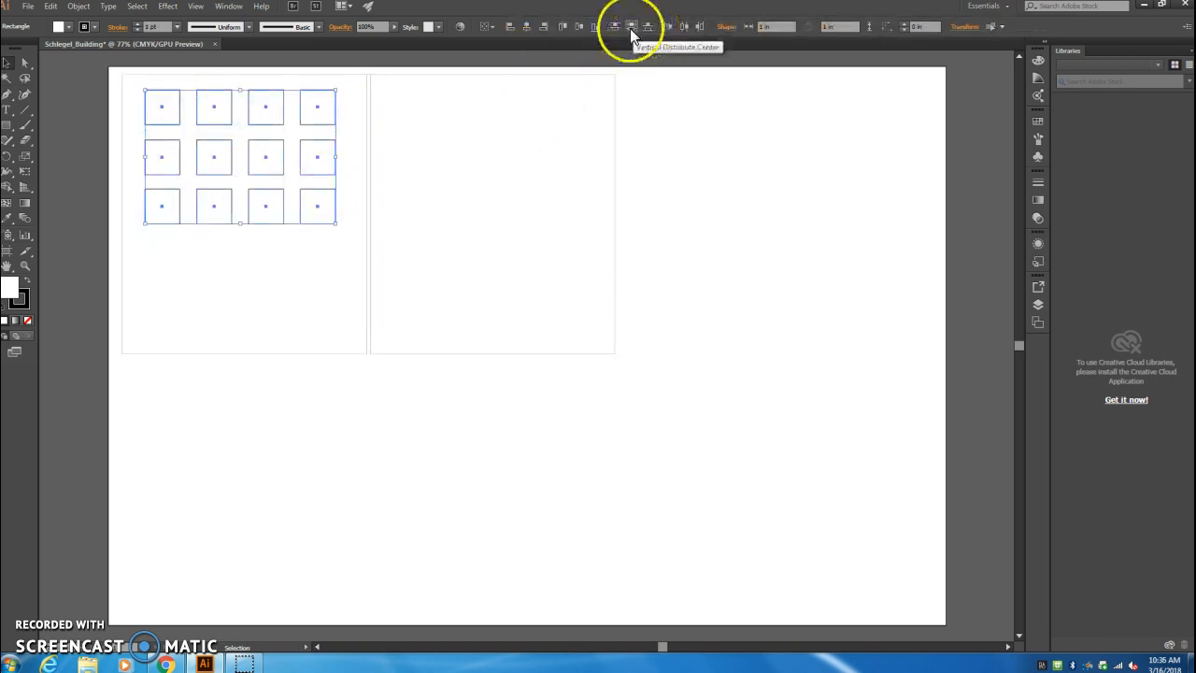
left_click(631, 28)
left_click(633, 196)
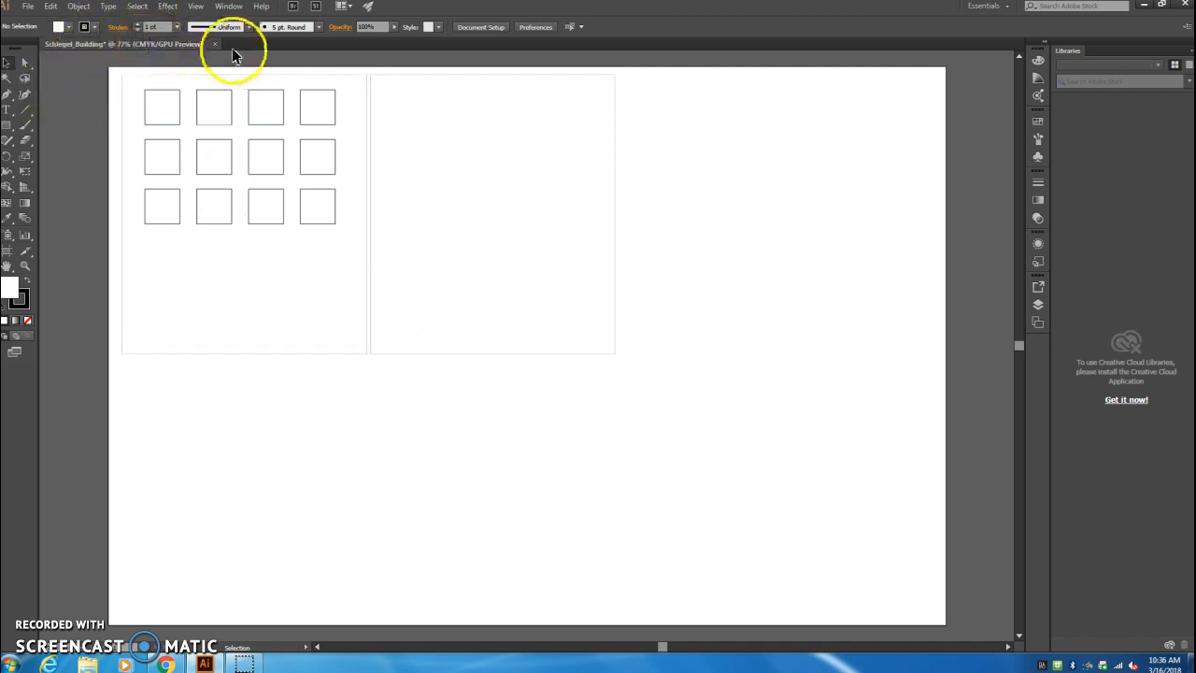
Start a text object near the upper-left corner of the second wall and set its font size to 18 pt
left_click(7, 110)
left_click(393, 107)
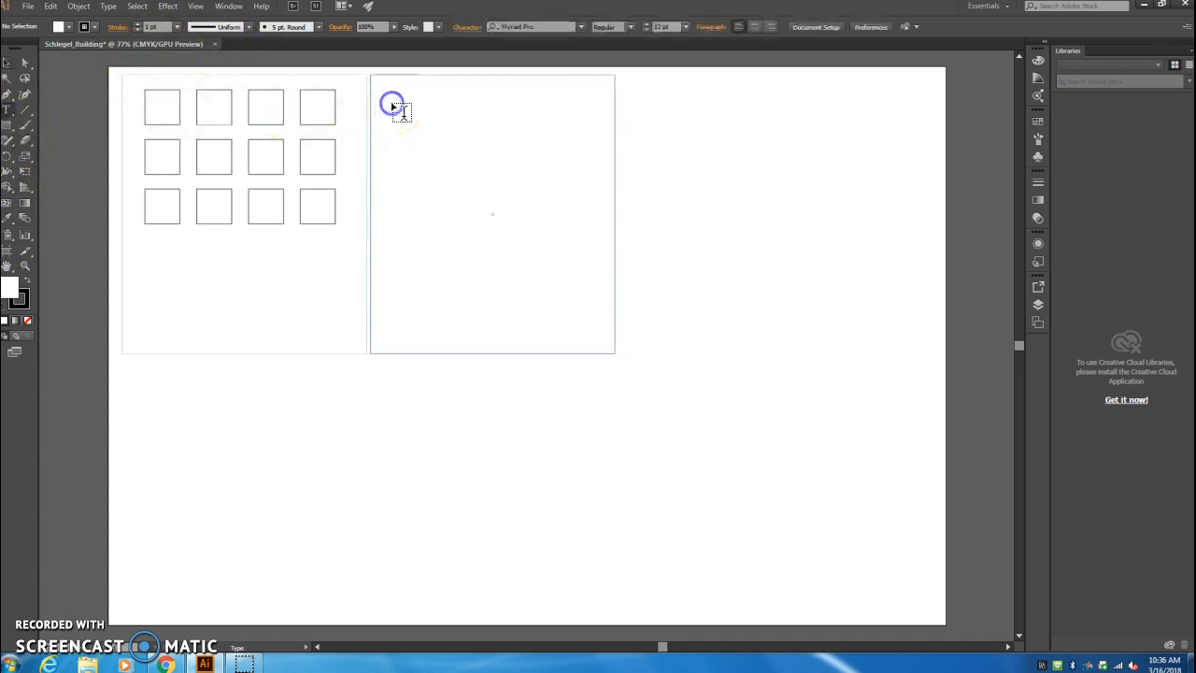
left_click(393, 102)
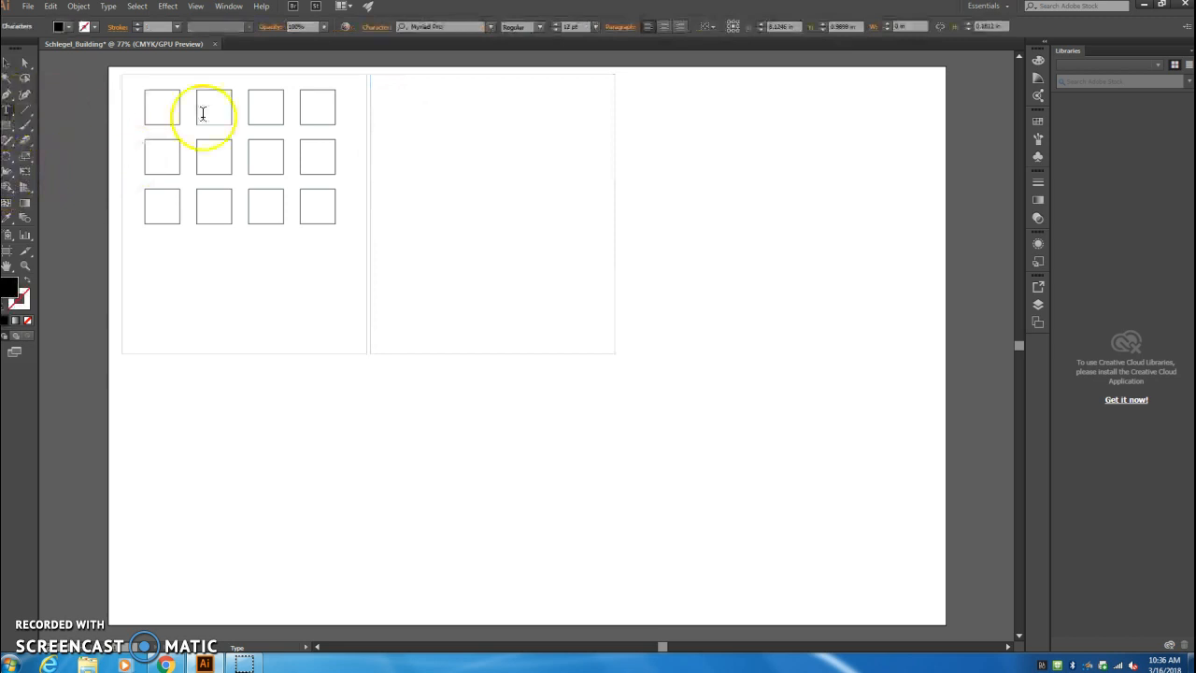
left_click(594, 28)
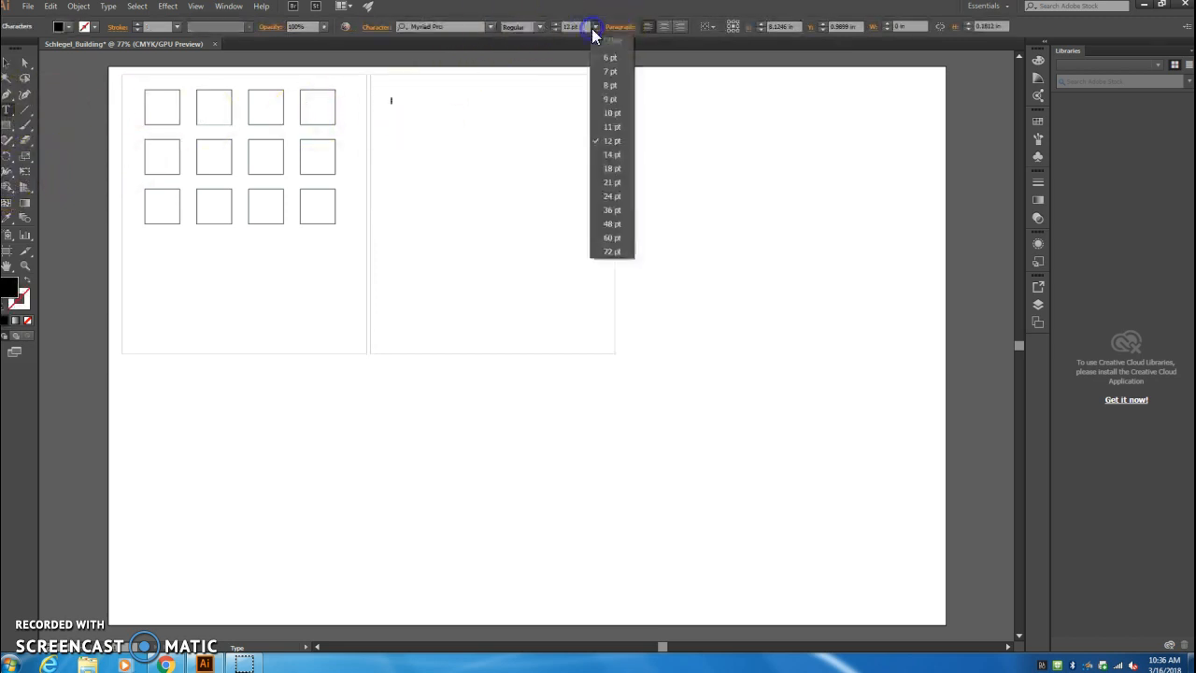
left_click(622, 173)
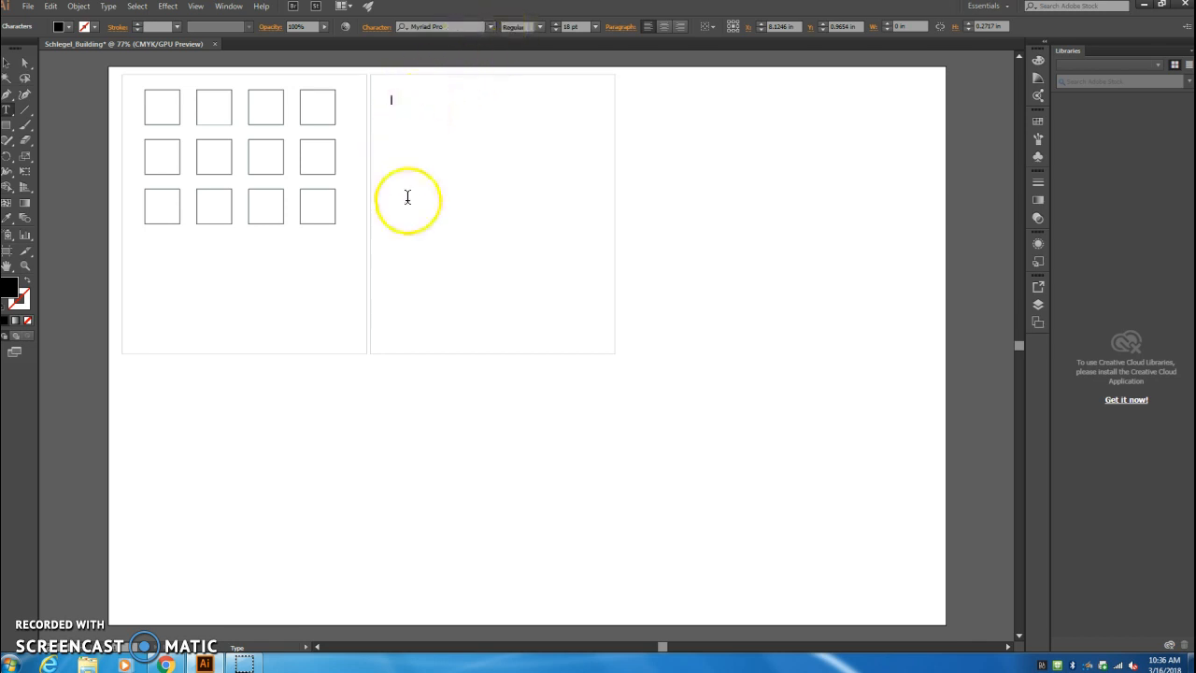
Set the text font to MV Boli and enter "Schlegel School of the Arts"
left_click(490, 26)
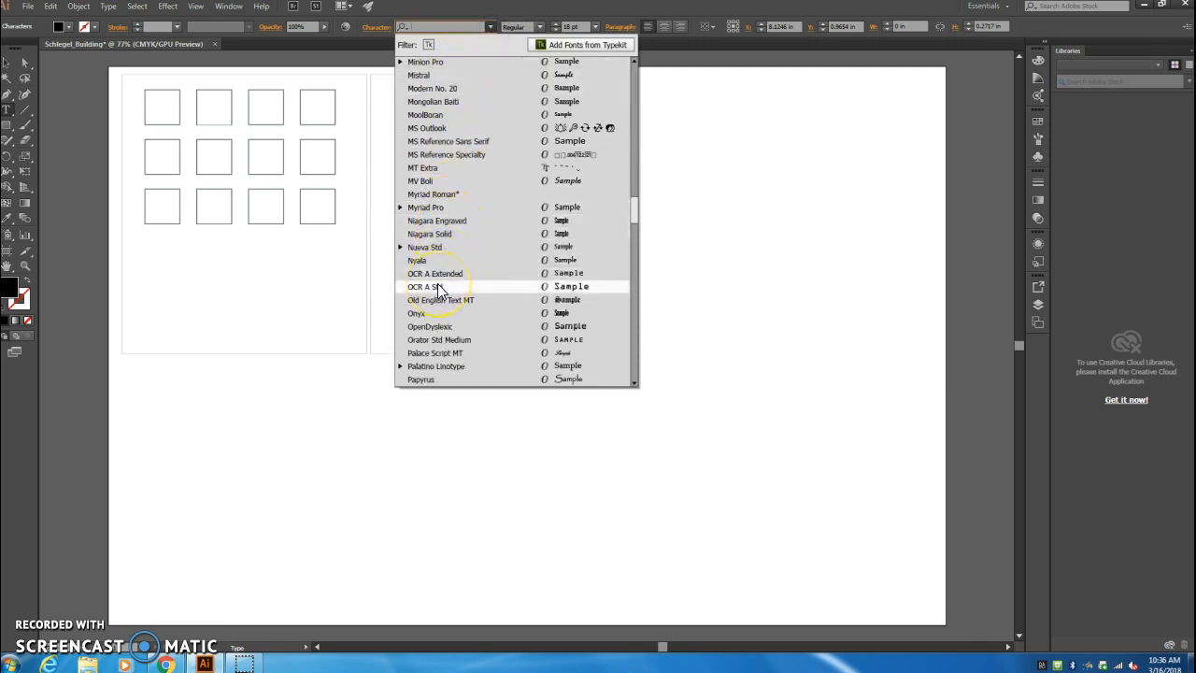
left_click(575, 181)
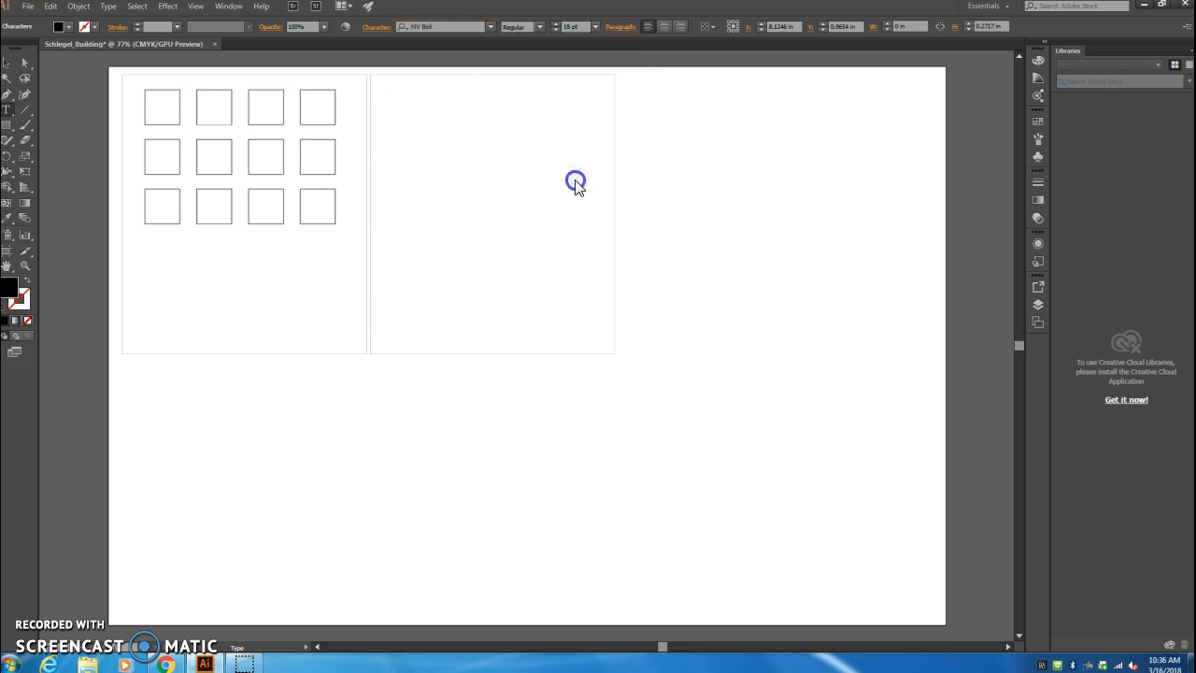
left_click(454, 130)
Move the title text onto the first wall, centered just above the top row of squares, and clear the selection
left_click(7, 63)
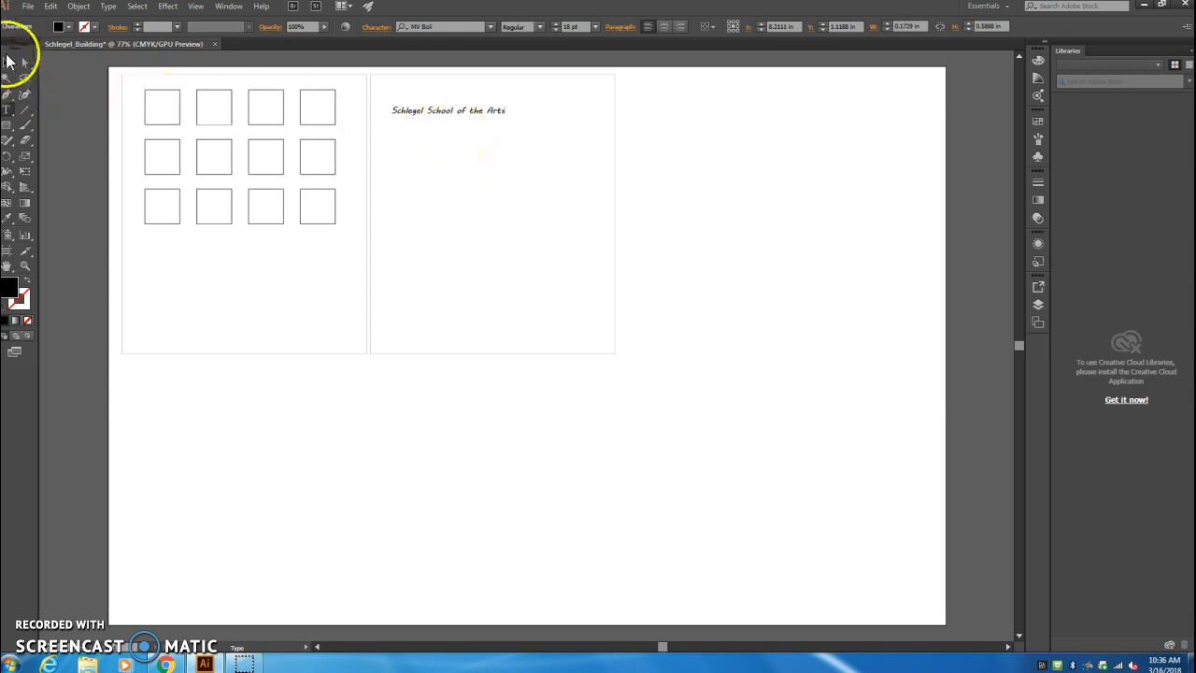
left_click(461, 114)
left_click_drag(462, 114, 260, 87)
left_click(480, 219)
left_click(252, 329)
left_click(253, 125, "shift")
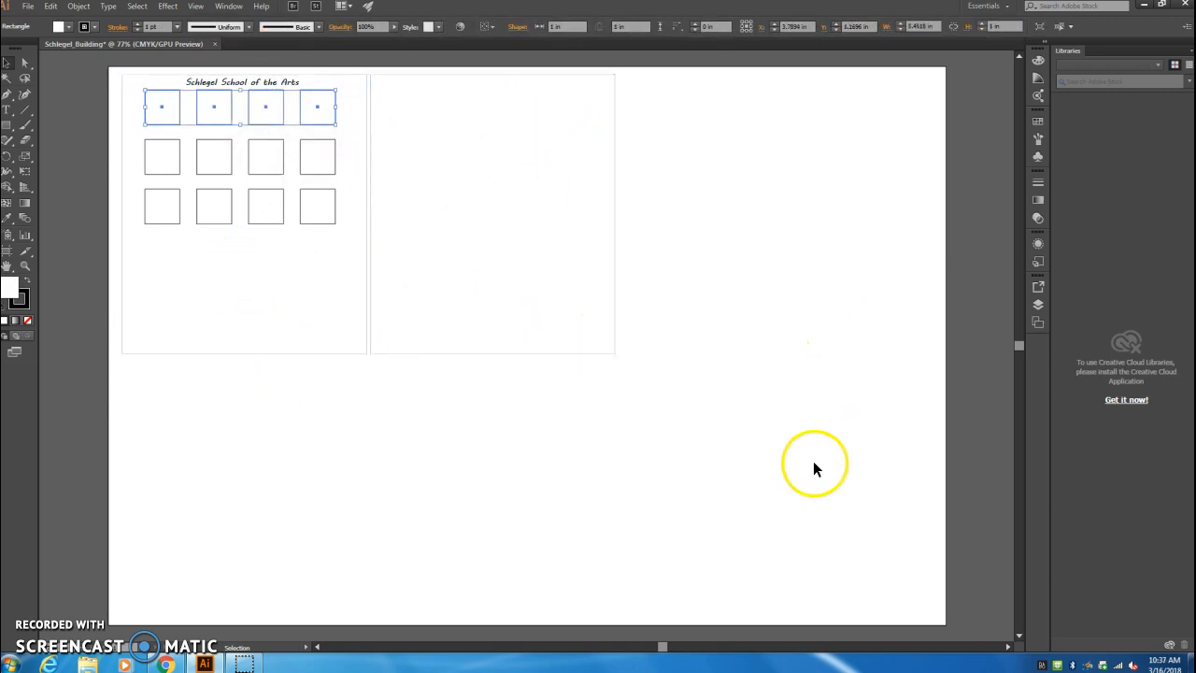
left_click(658, 250)
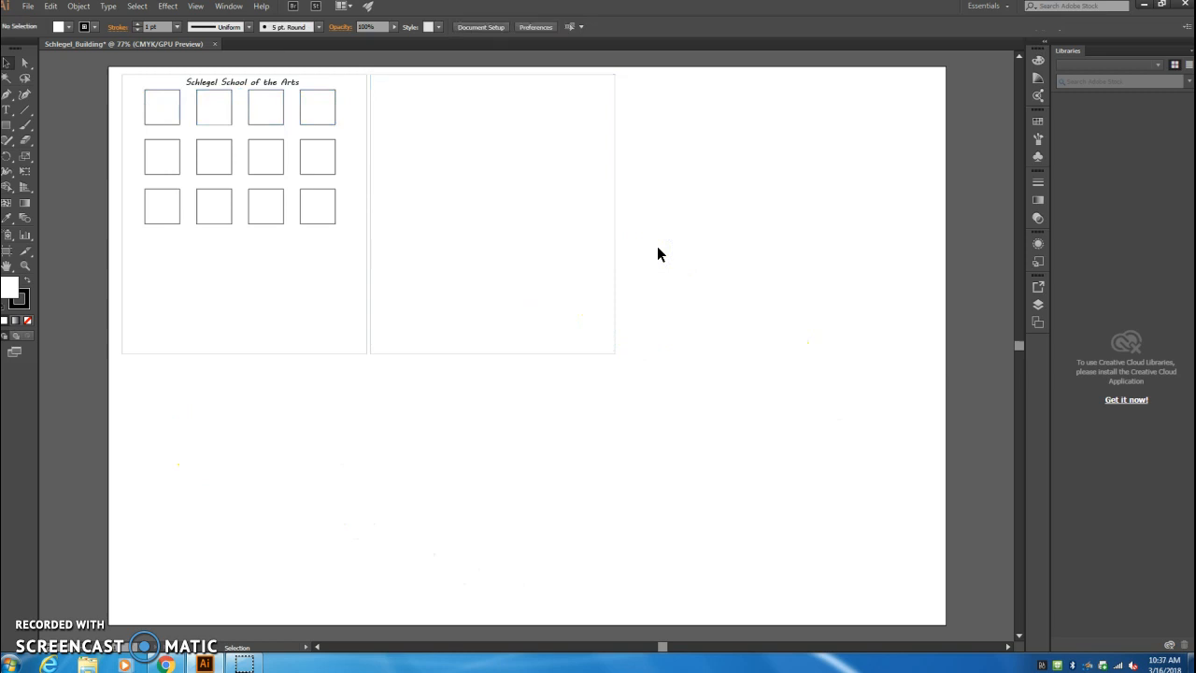
Change the stroke color of both large wall rectangles to CMYK Yellow and deselect them
left_click(338, 75)
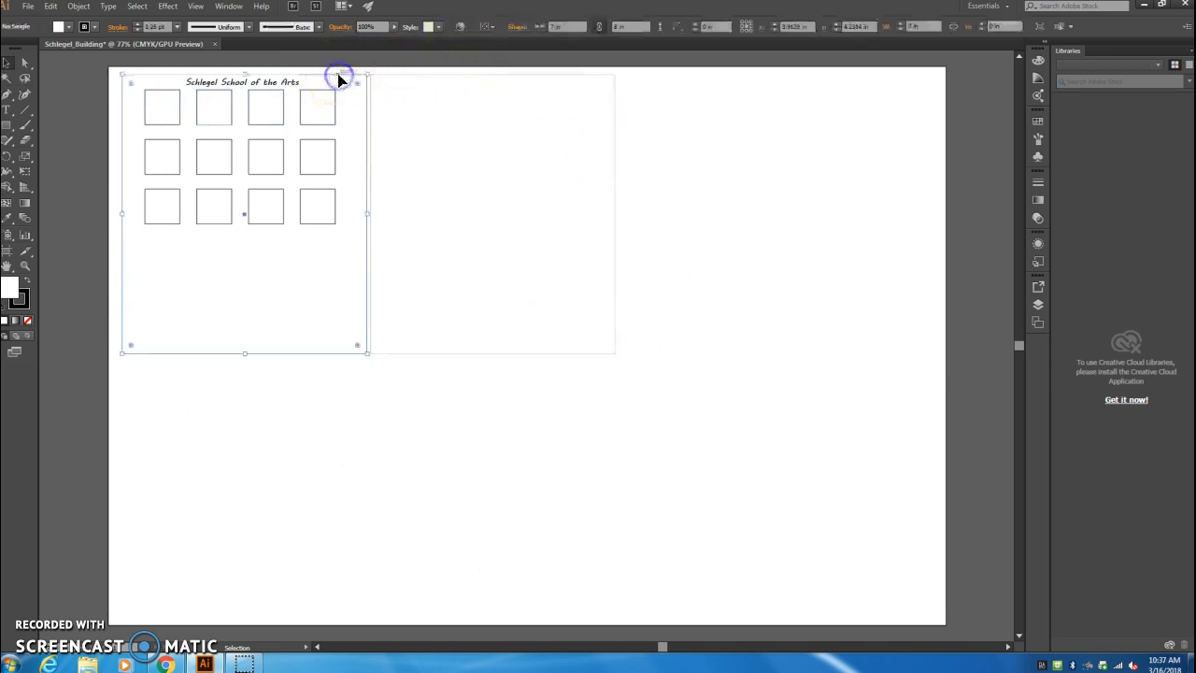
left_click(93, 27)
left_click(45, 49)
left_click(464, 75)
left_click(465, 75)
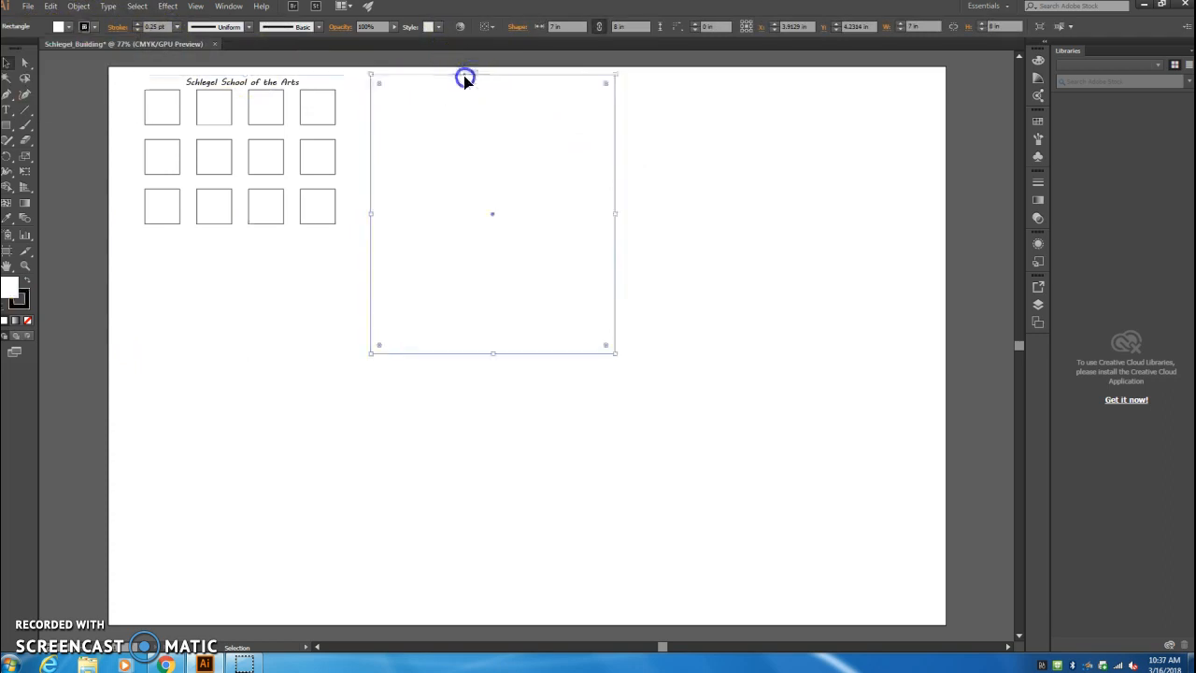
left_click(94, 30)
left_click(45, 49)
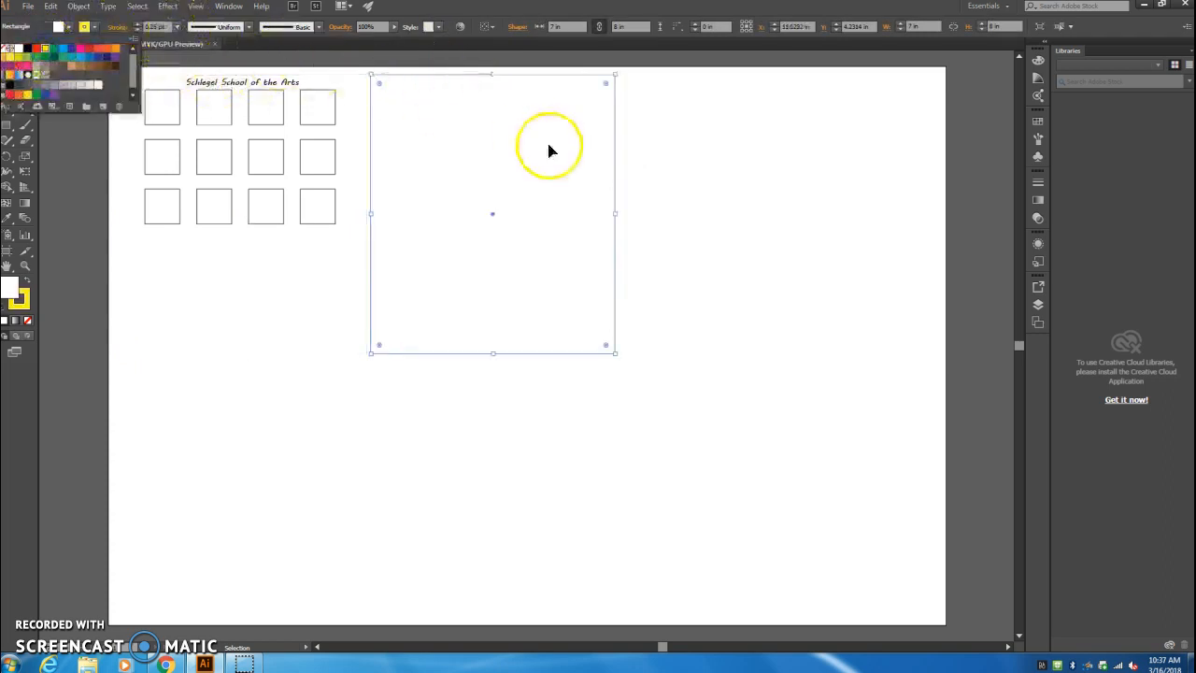
left_click(718, 186)
left_click(694, 212)
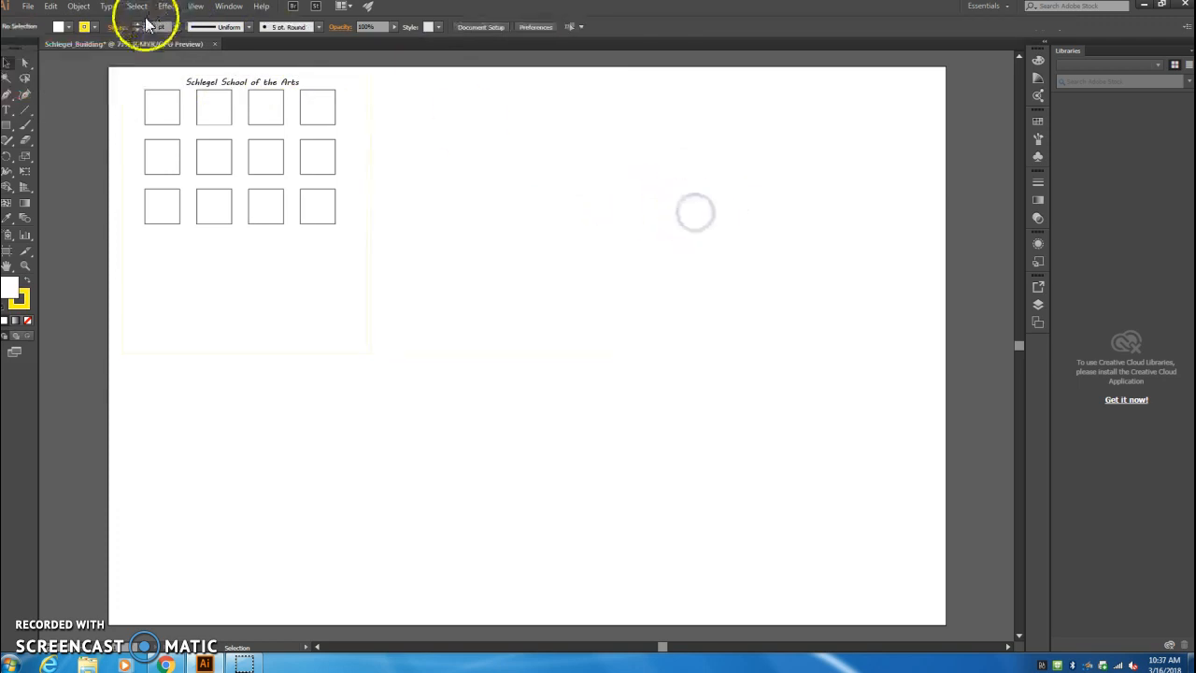
Check which yellow swatch is used for the wall outlines with nothing selected
left_click(91, 27)
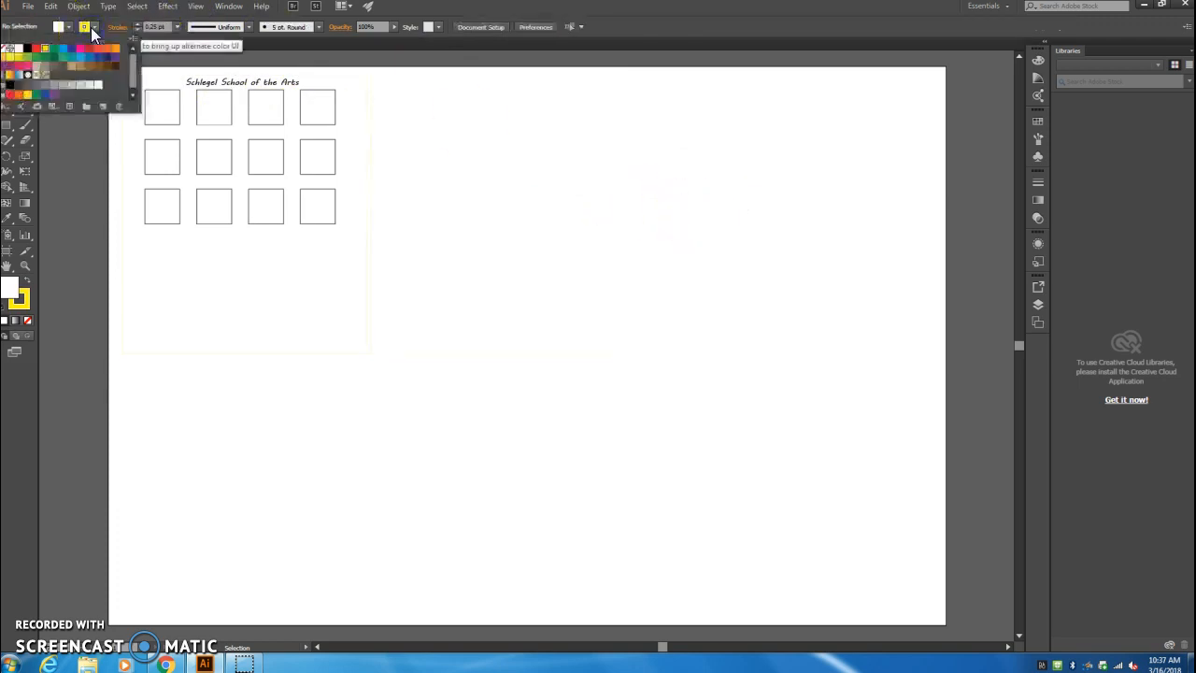
left_click(47, 51)
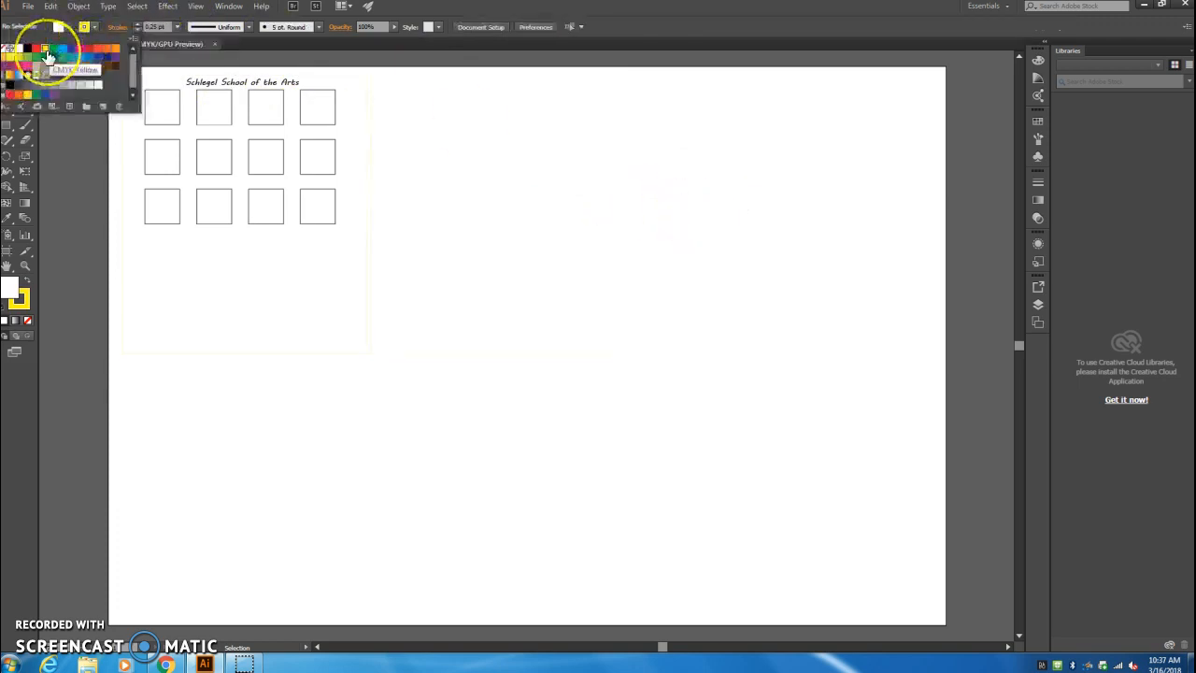
left_click(95, 28)
left_click(403, 134)
Select the first wall and display its stroke color in RGB mode to check the hex code
left_click(351, 74)
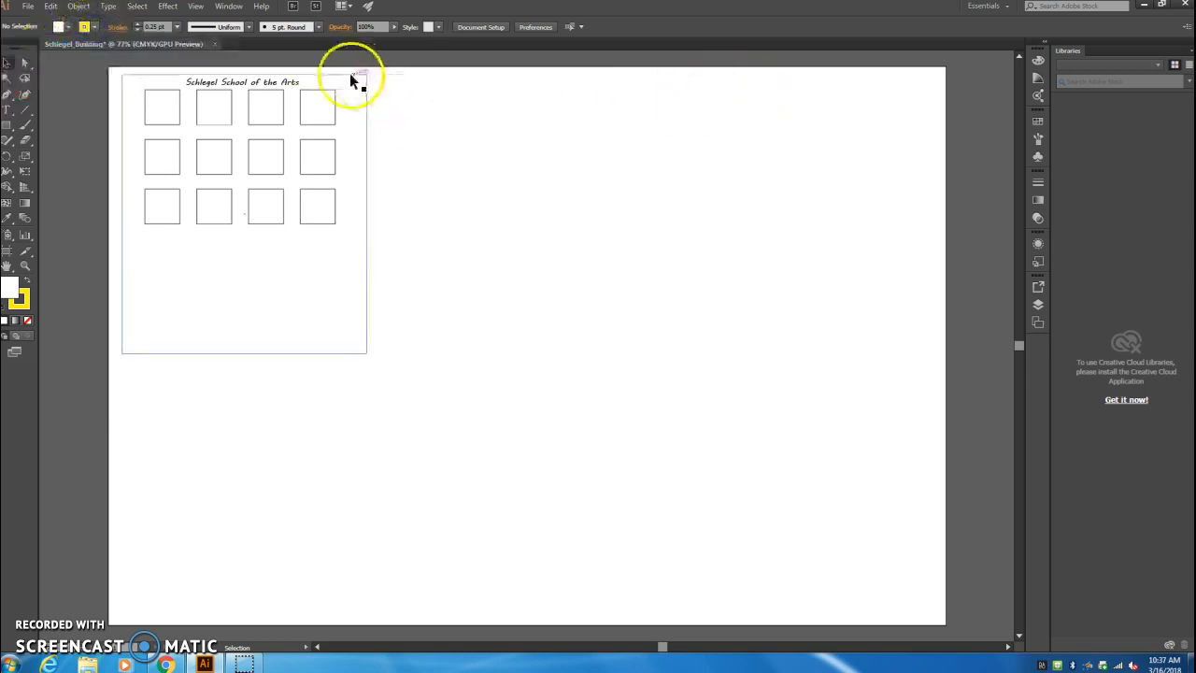
left_click(18, 311)
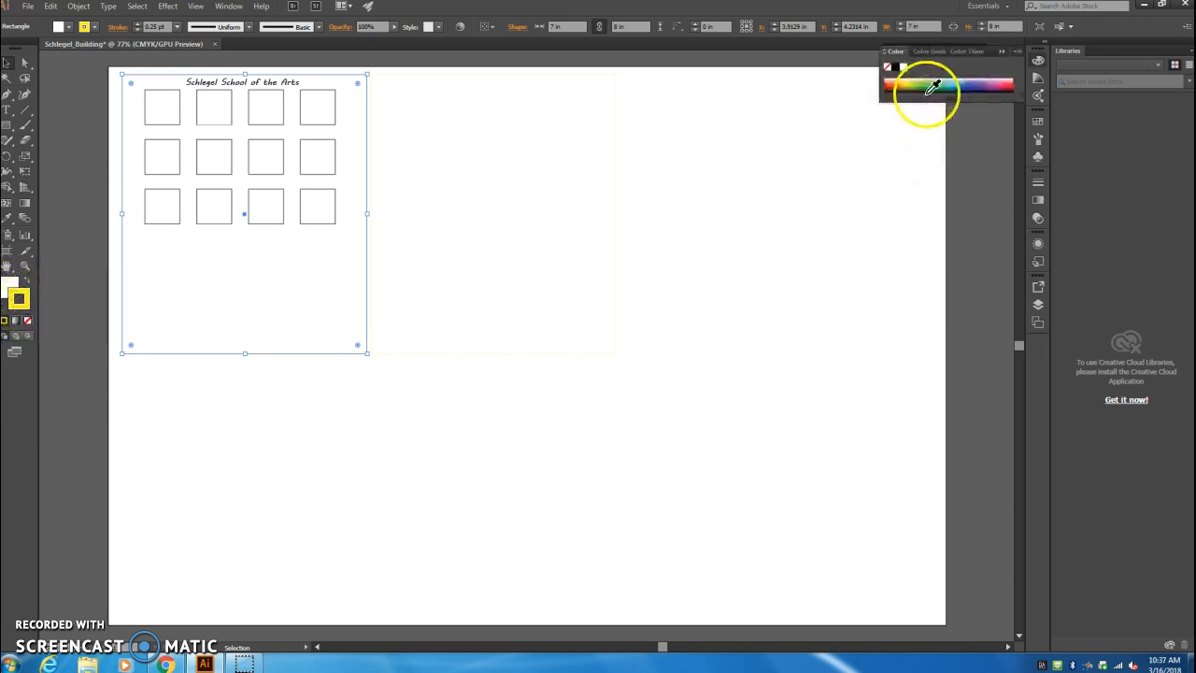
left_click(1018, 53)
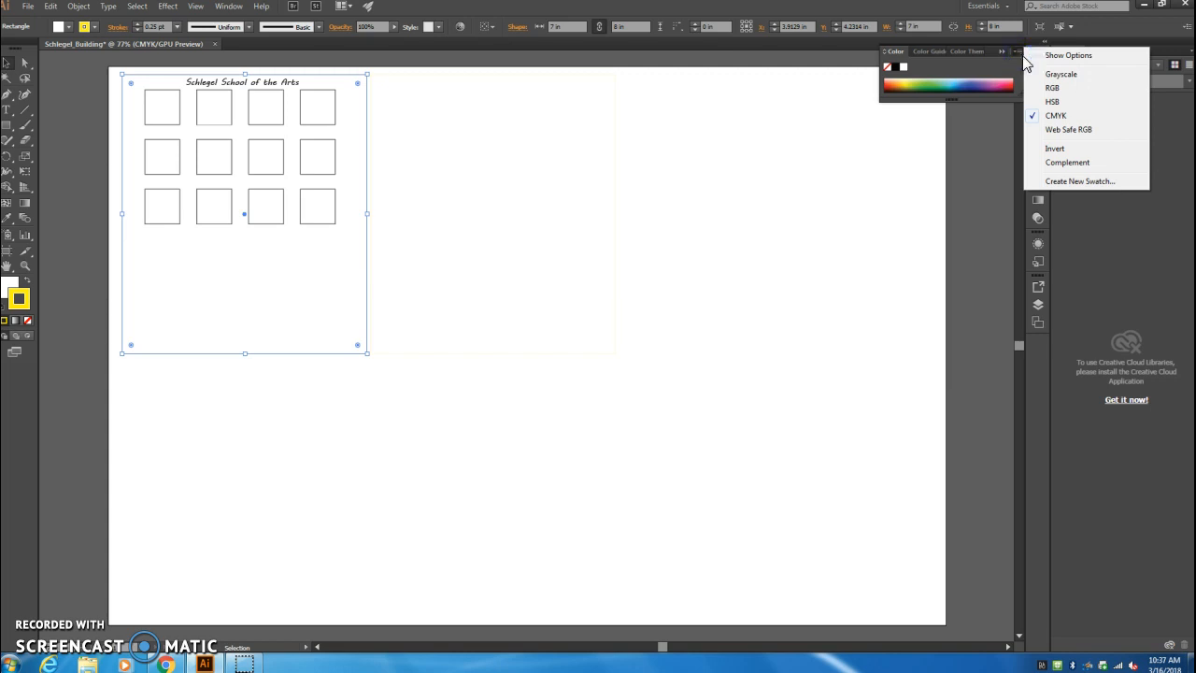
left_click(1051, 87)
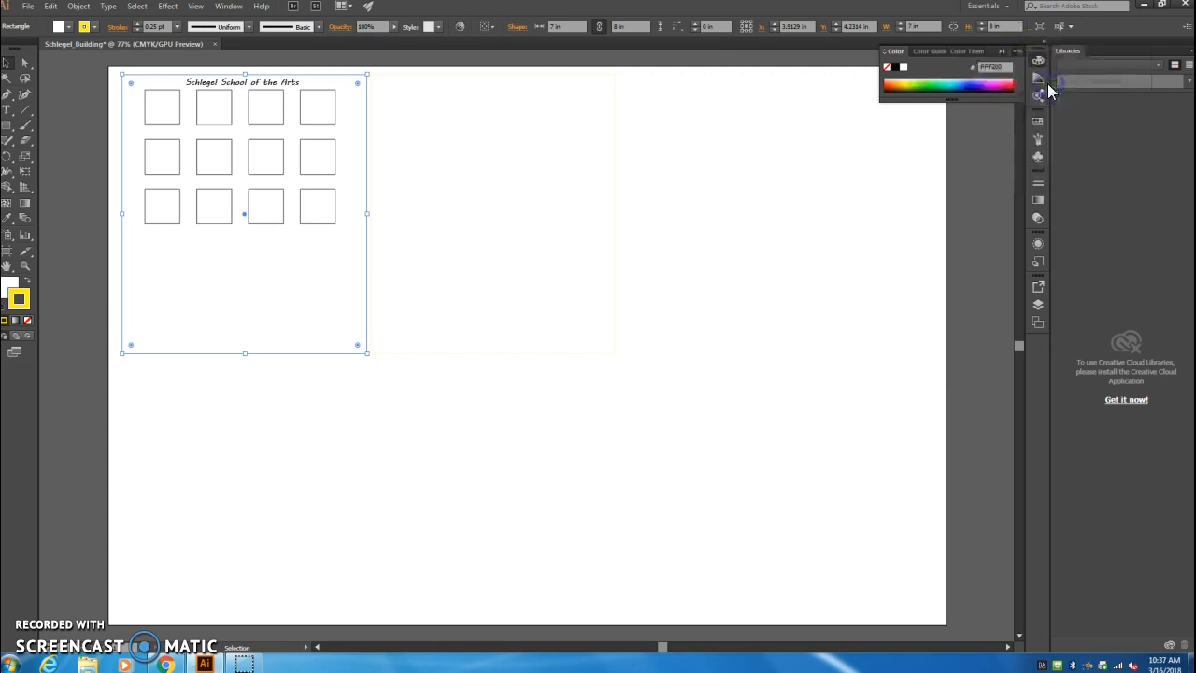
left_click(996, 66)
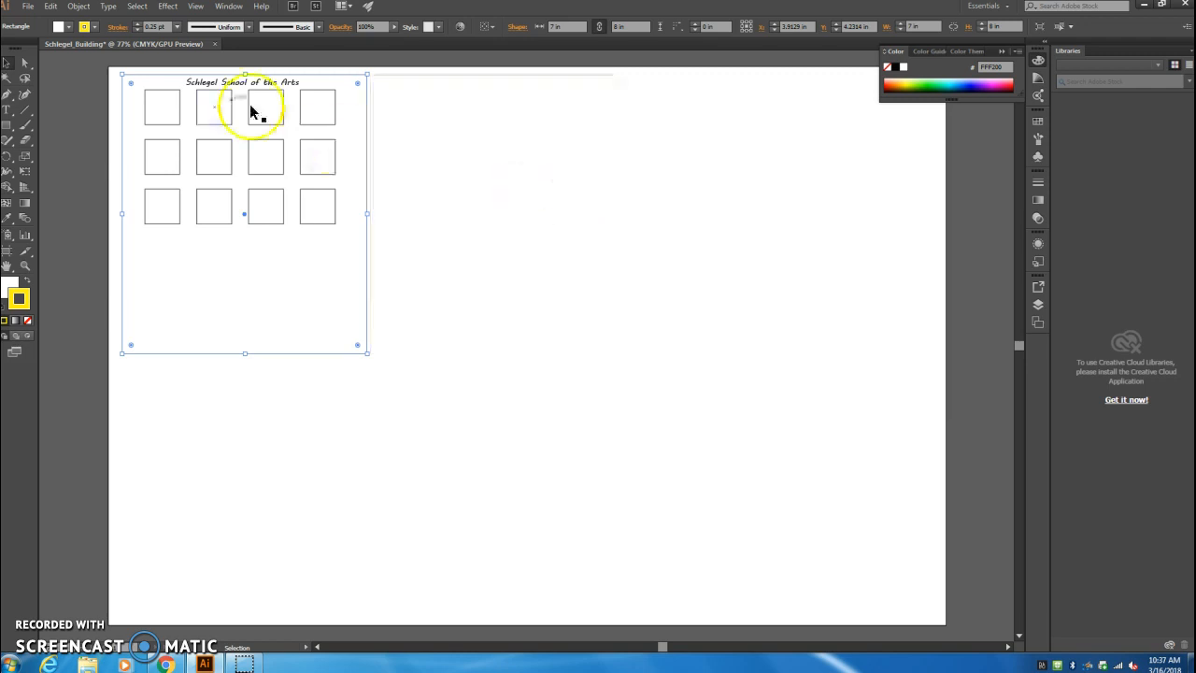
Save the document as Schlegel_Building.ai in the Buildings folder under Schlegel, Students, 8th Grade Laser Projects on the S: drive
left_click(29, 9)
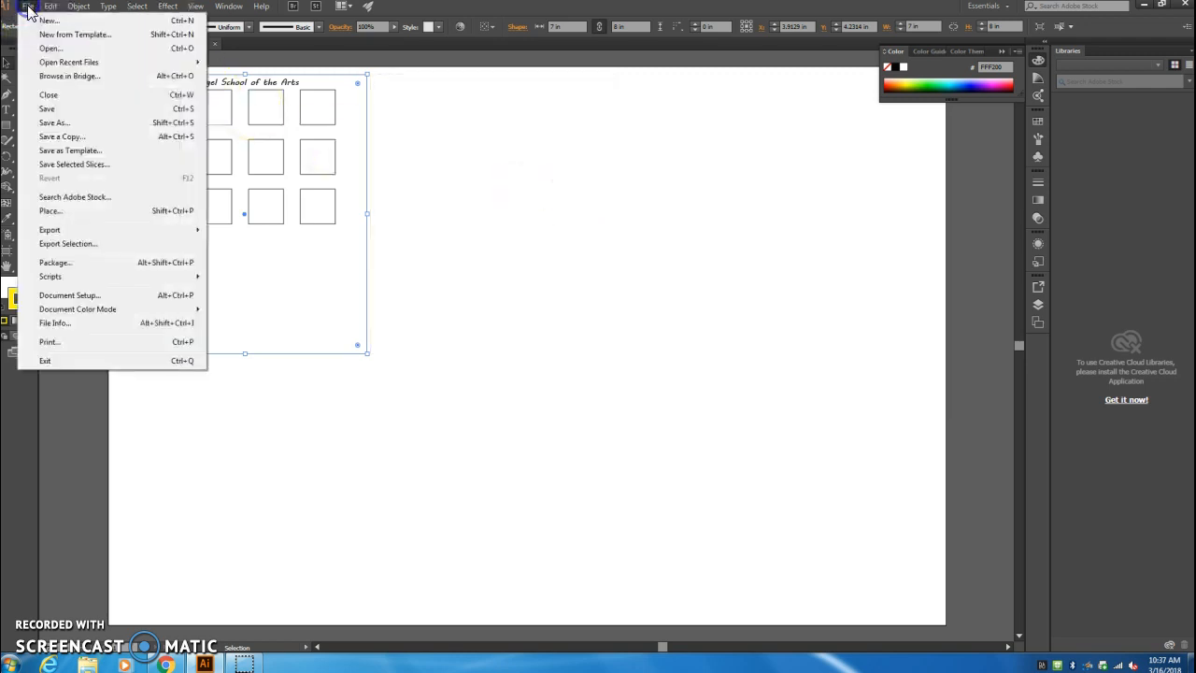
left_click(61, 123)
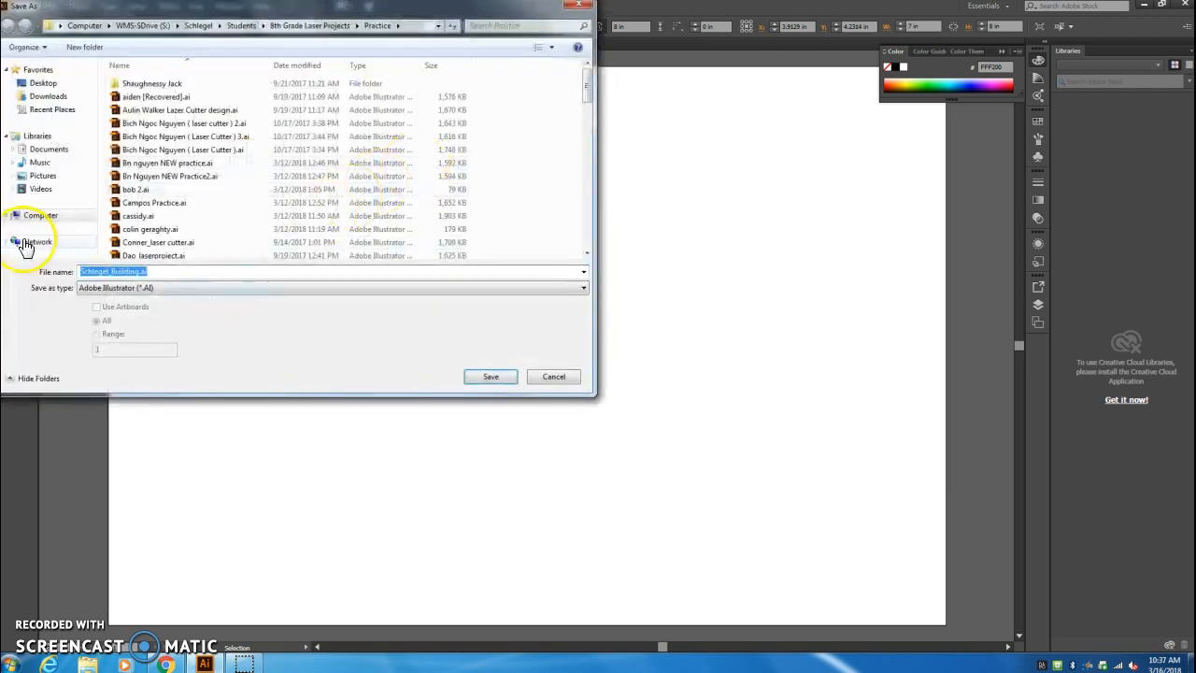
left_click(40, 215)
double_click(342, 233)
left_click_drag(584, 110, 590, 187)
double_click(165, 229)
double_click(124, 83)
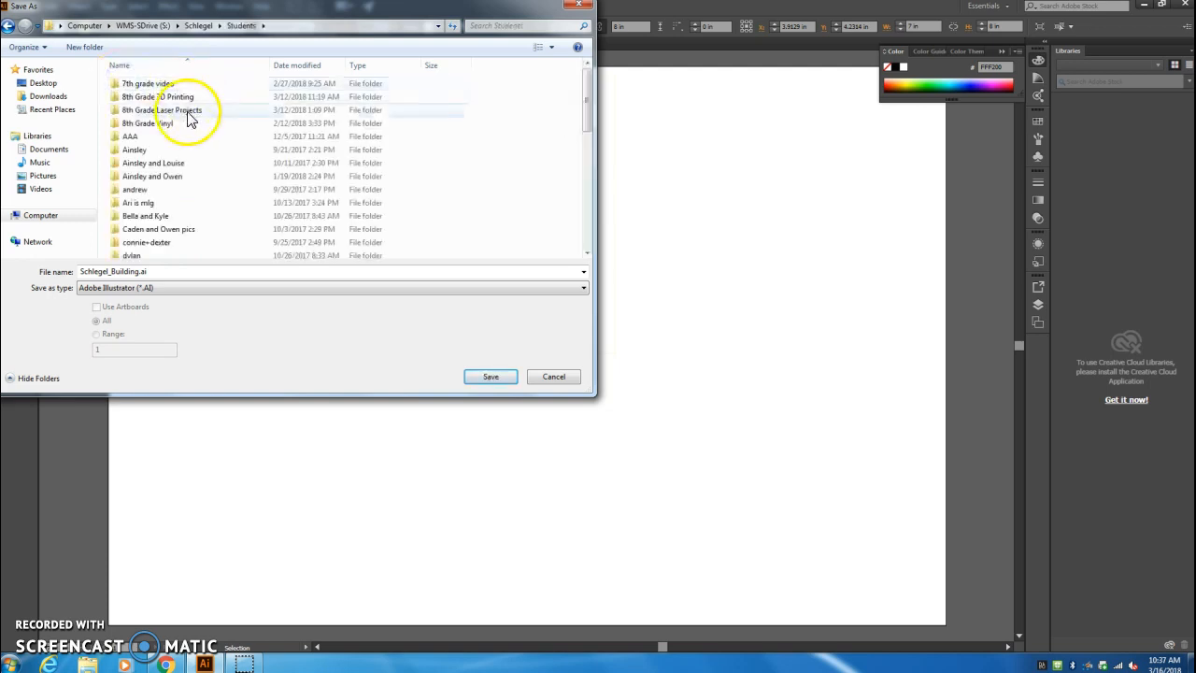
double_click(190, 112)
double_click(137, 85)
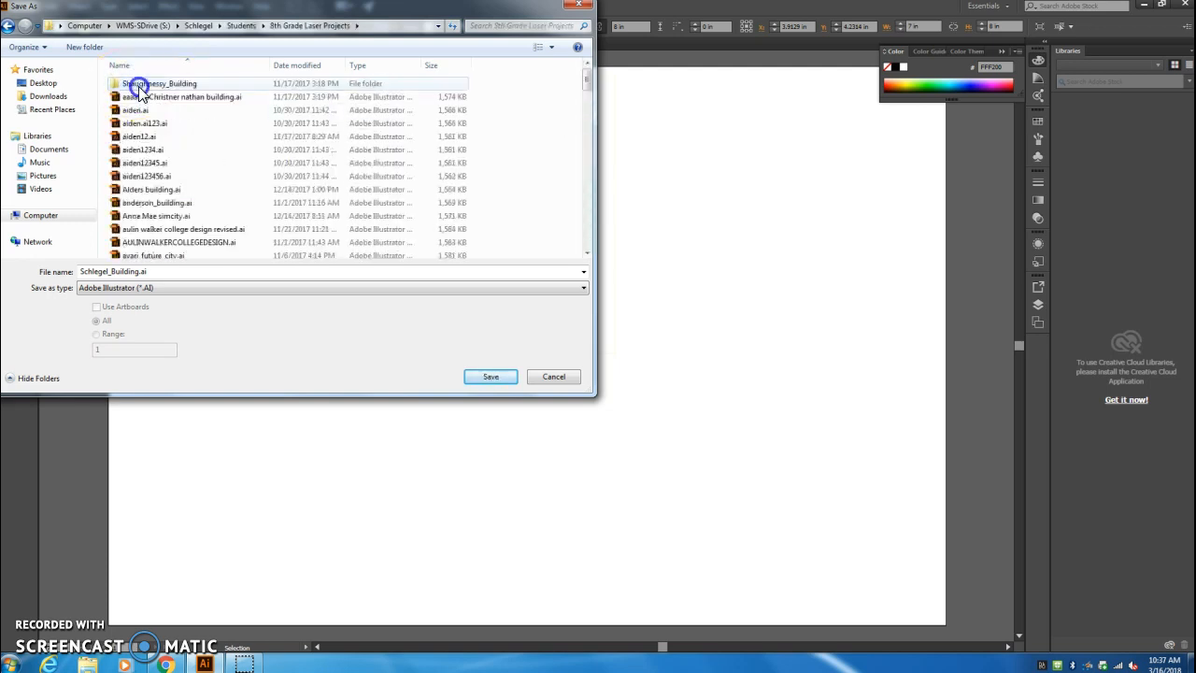
left_click(485, 378)
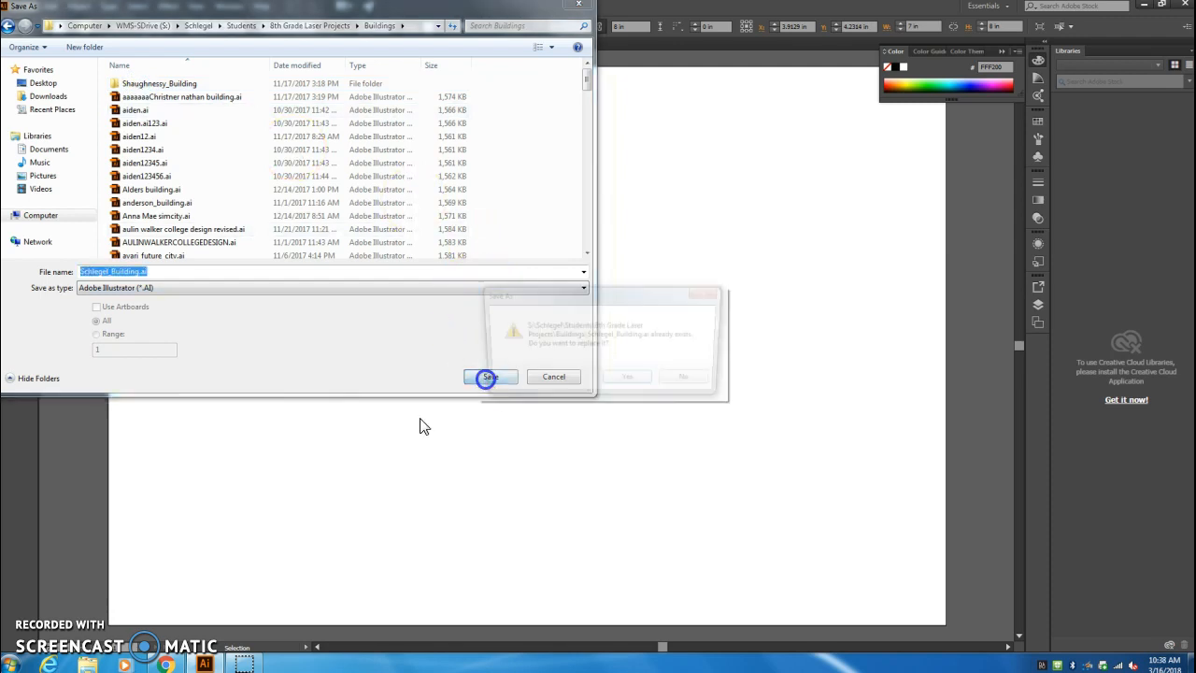